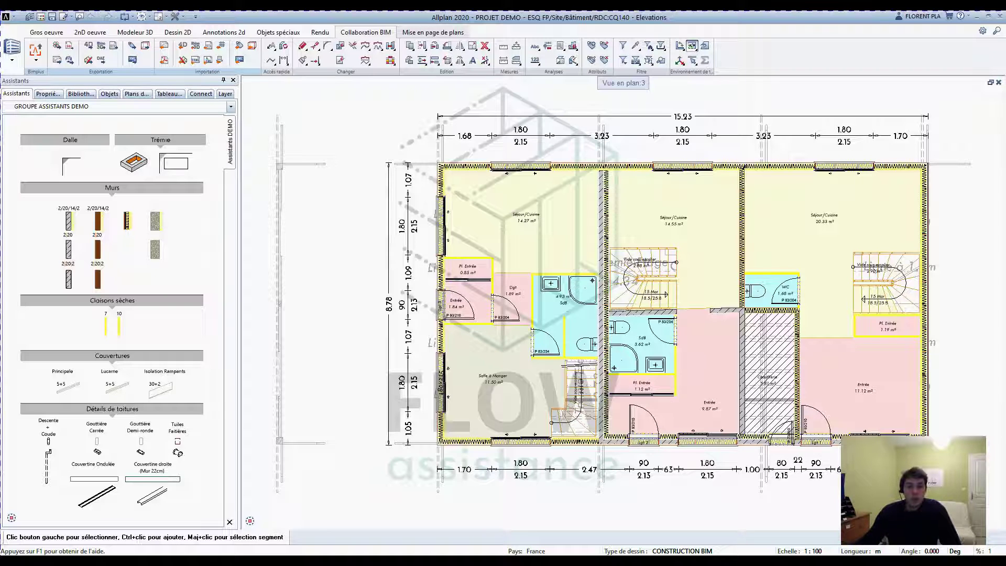
Open the project's building structure full screen and review the RDC drawing files 140 Elevations and 141 Dalle.
scroll(555, 377, down, 2)
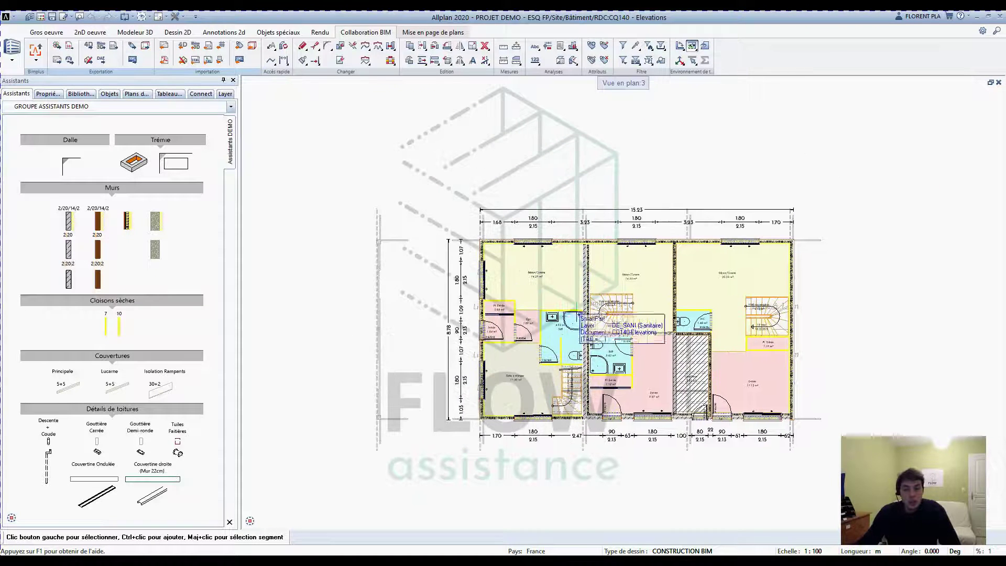
scroll(578, 314, up, 2)
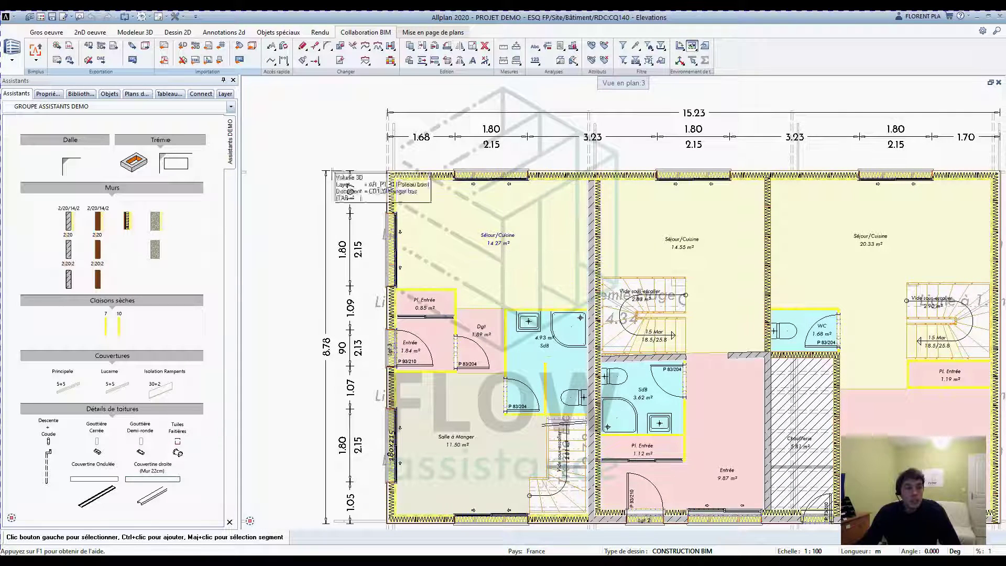
click(44, 20)
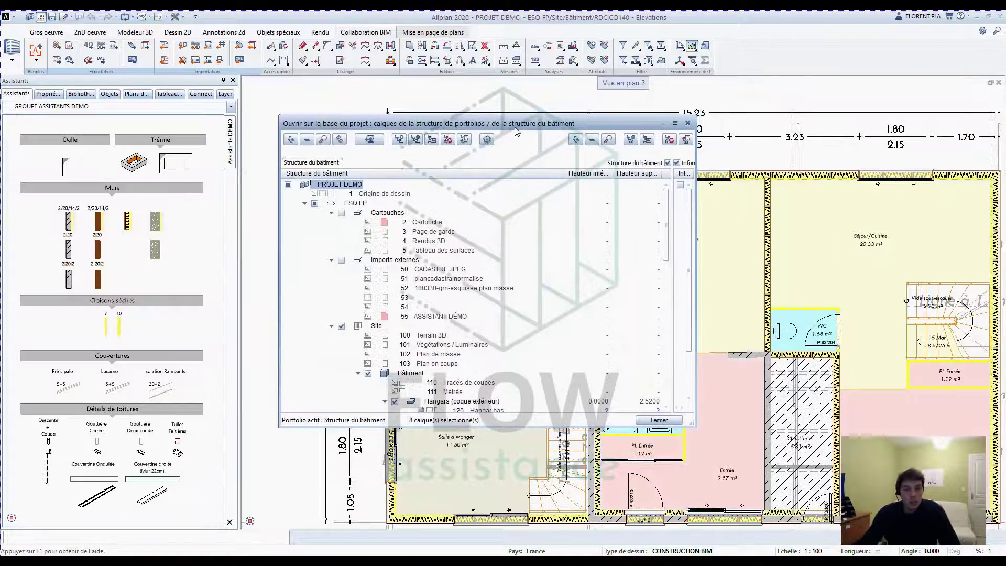
double_click(516, 125)
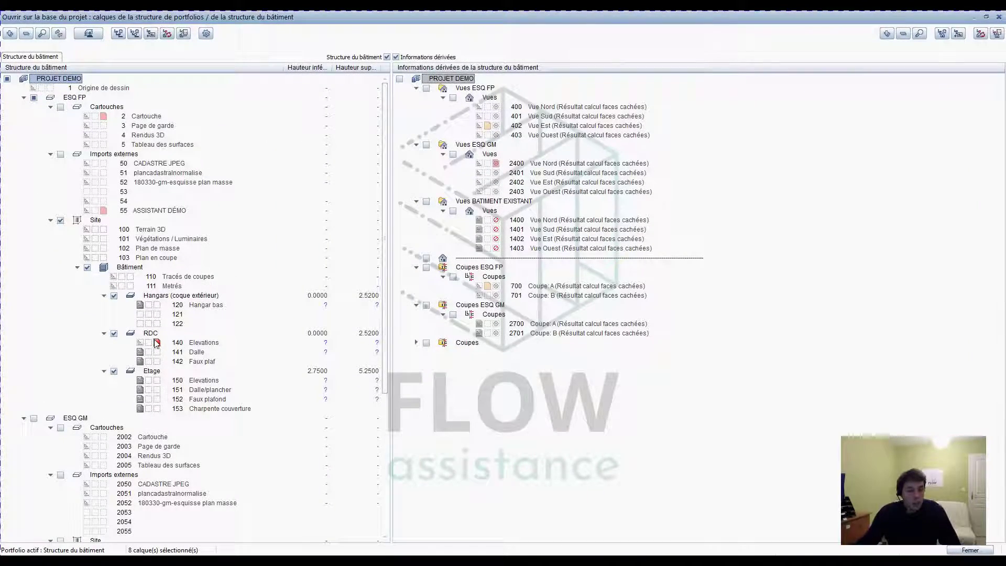
click(191, 343)
click(195, 352)
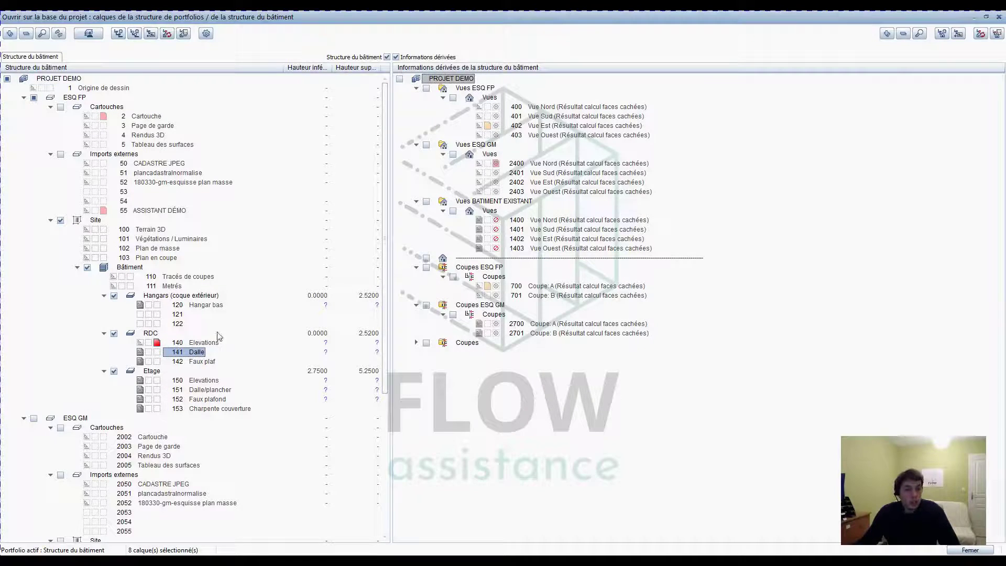
key(Escape)
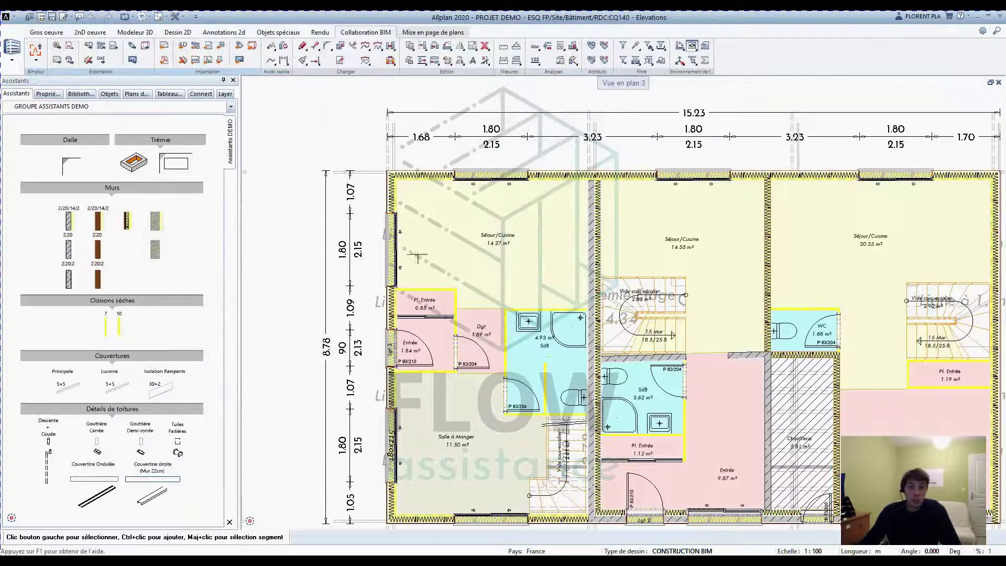
Examine the ground-floor plan's rooms, dimension chains and wall layers to see which layer each element uses.
scroll(532, 206, down, 2)
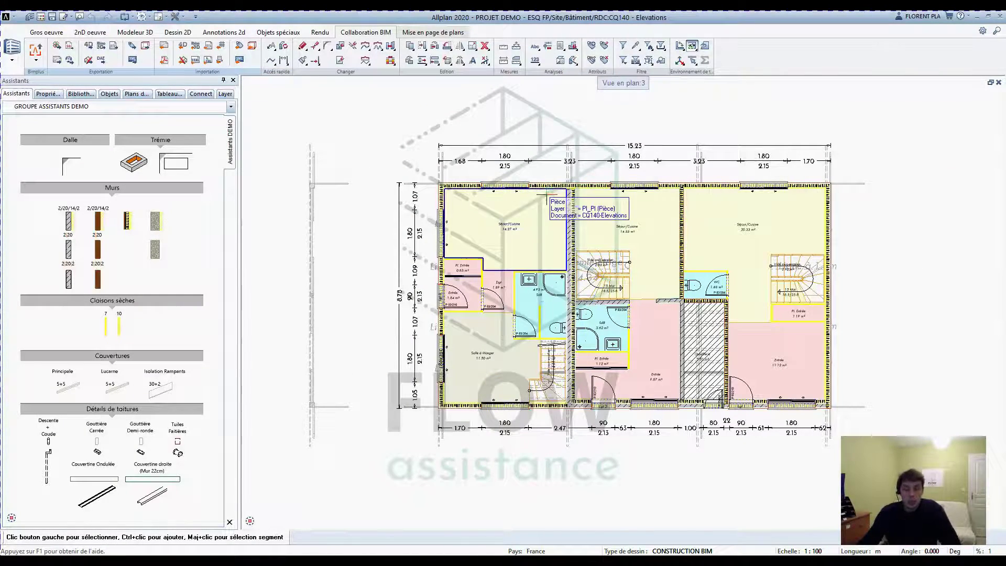
scroll(540, 189, up, 2)
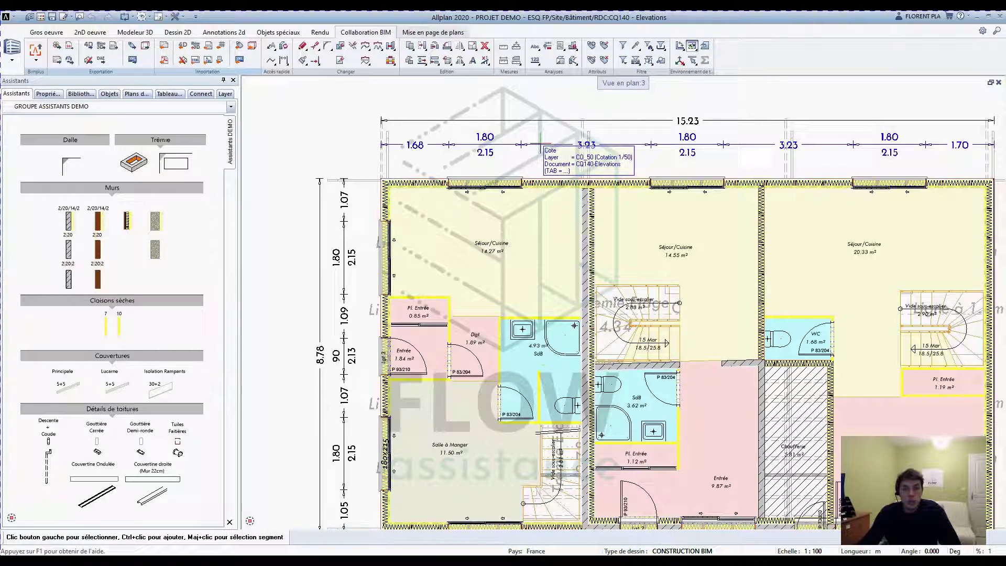
scroll(541, 145, up, 4)
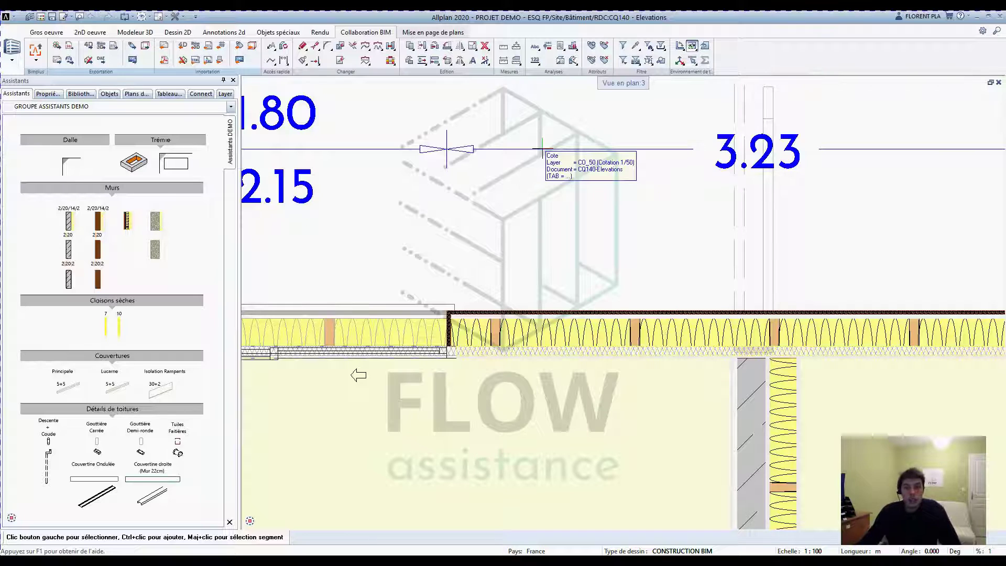
scroll(542, 148, down, 3)
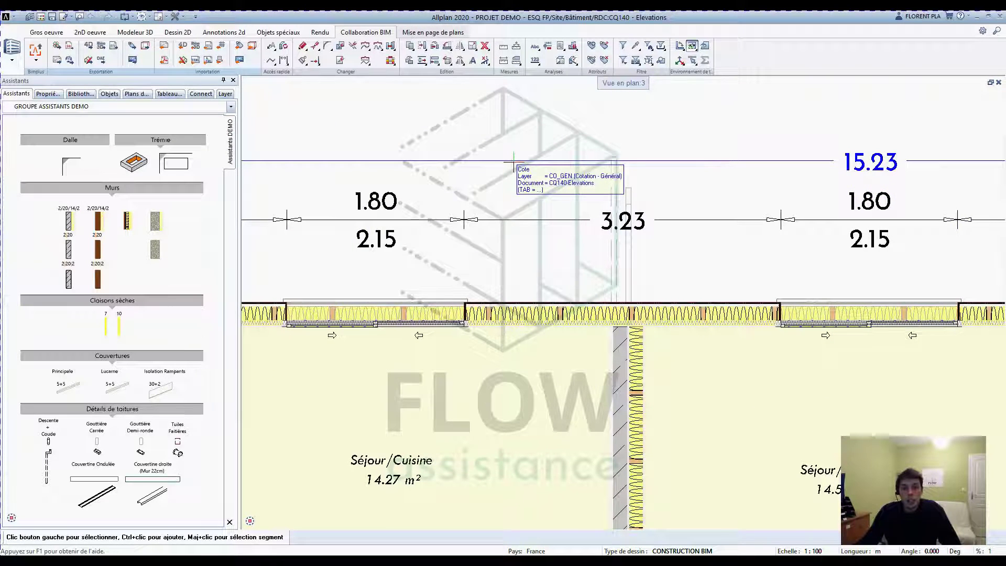
scroll(514, 161, down, 3)
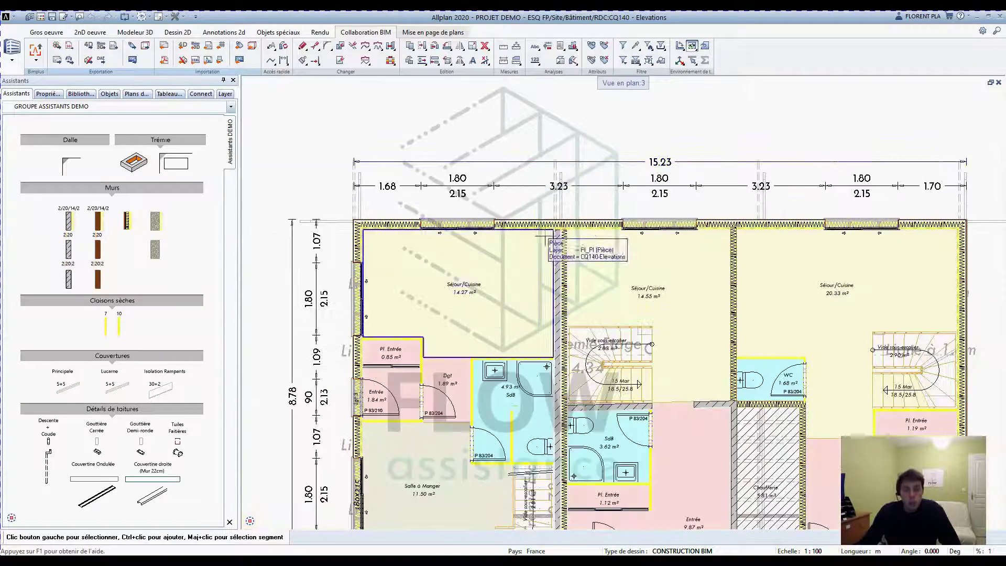
scroll(591, 215, down, 3)
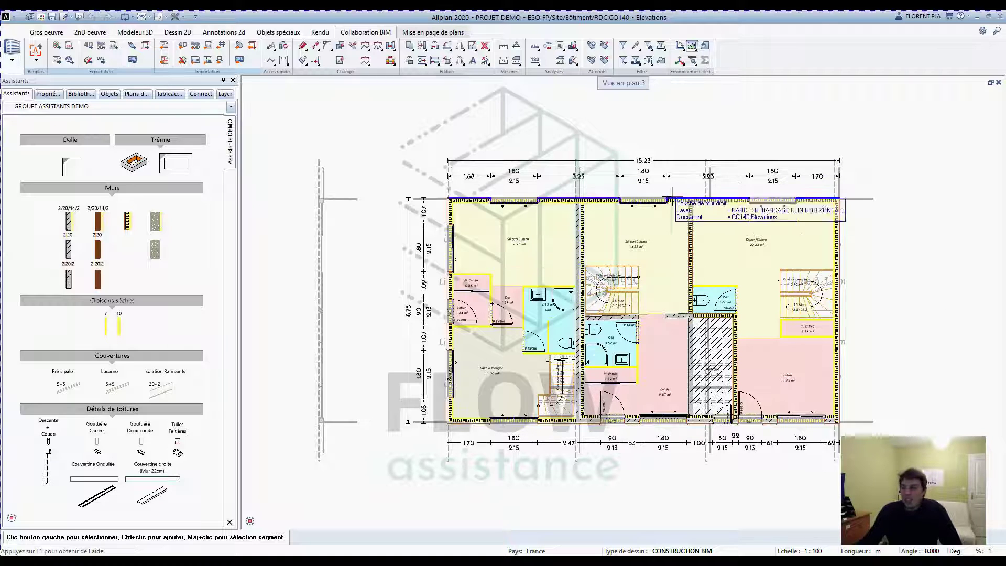
scroll(602, 213, up, 1)
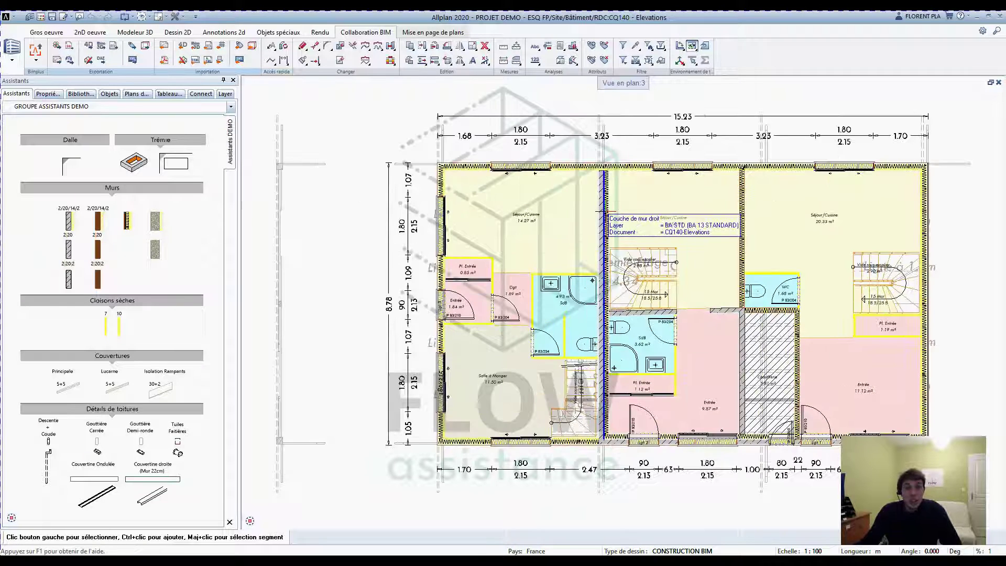
Show the full layer hierarchy in the layer list, and return to only the layers existing in loaded documents.
click(225, 94)
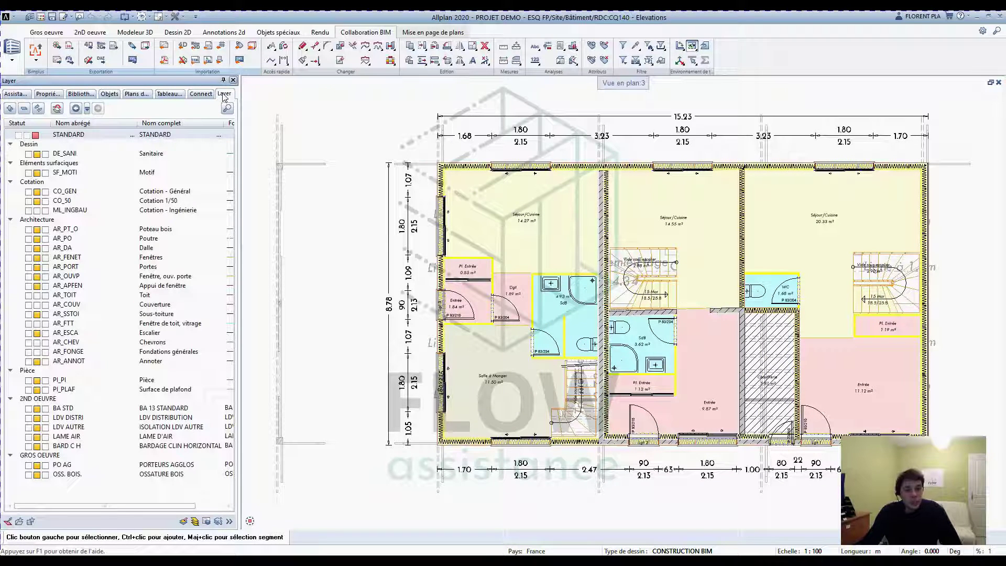
right_click(100, 218)
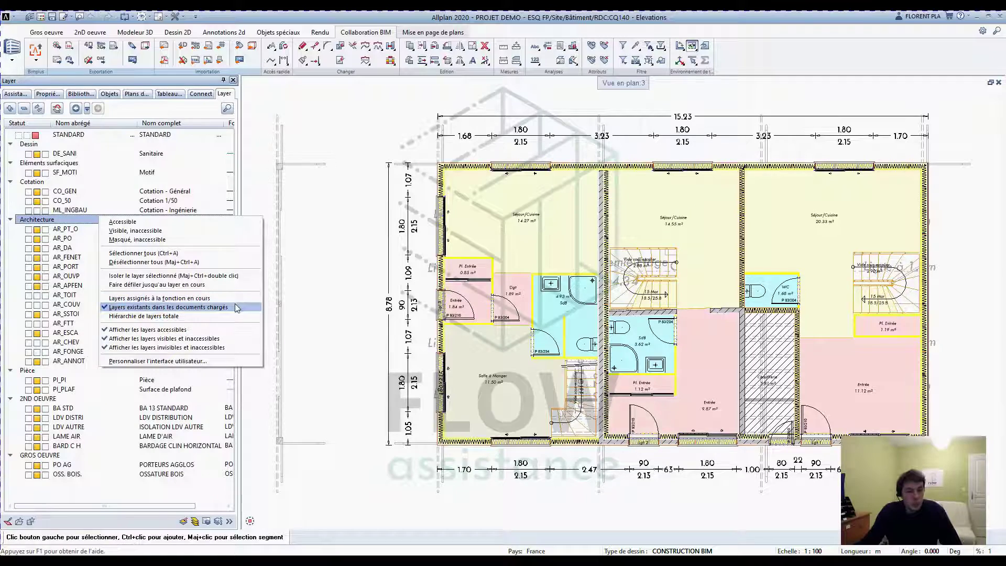
click(163, 315)
scroll(89, 221, down, 10)
right_click(87, 215)
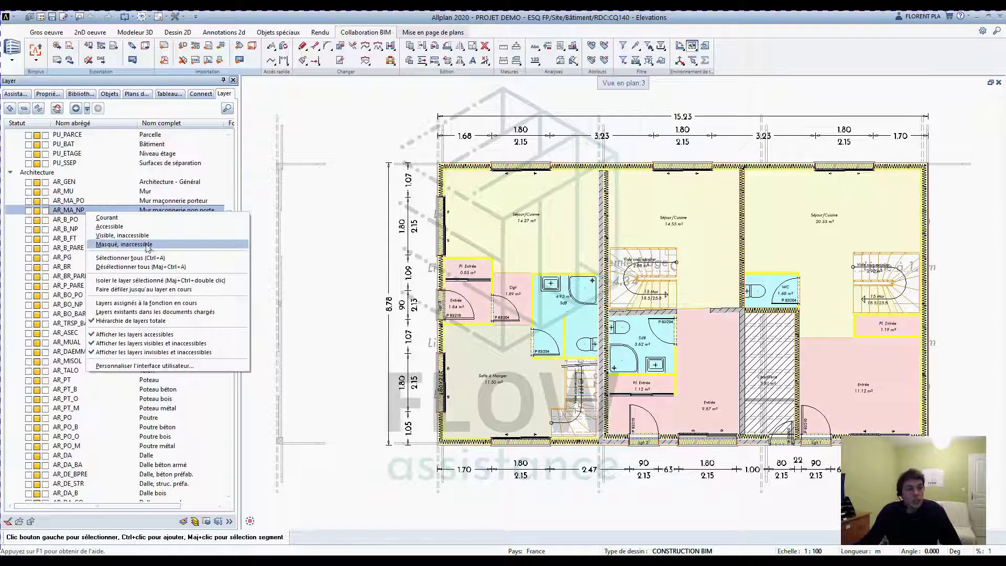
click(131, 313)
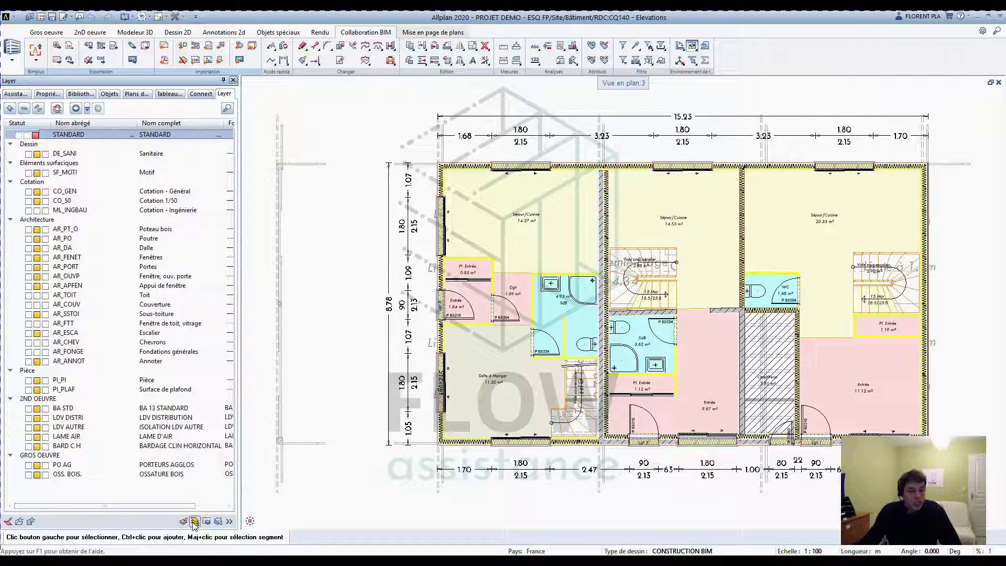
Make all layers visible in the plan and isolate the CO_GEN (Cotation - Général) layer to examine its content.
scroll(467, 335, down, 2)
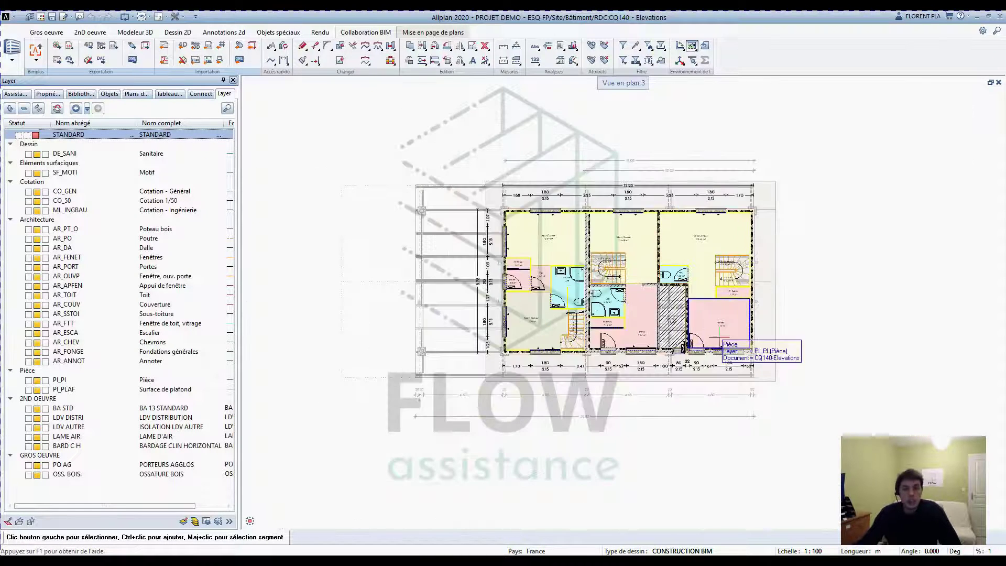
scroll(466, 335, up, 2)
scroll(588, 257, up, 1)
scroll(590, 250, down, 2)
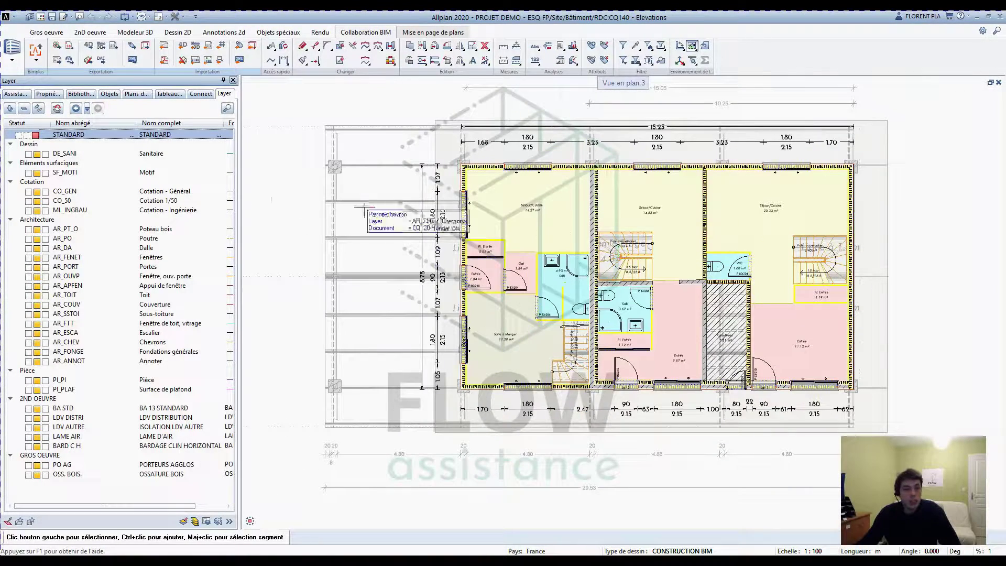
right_click(70, 191)
click(116, 262)
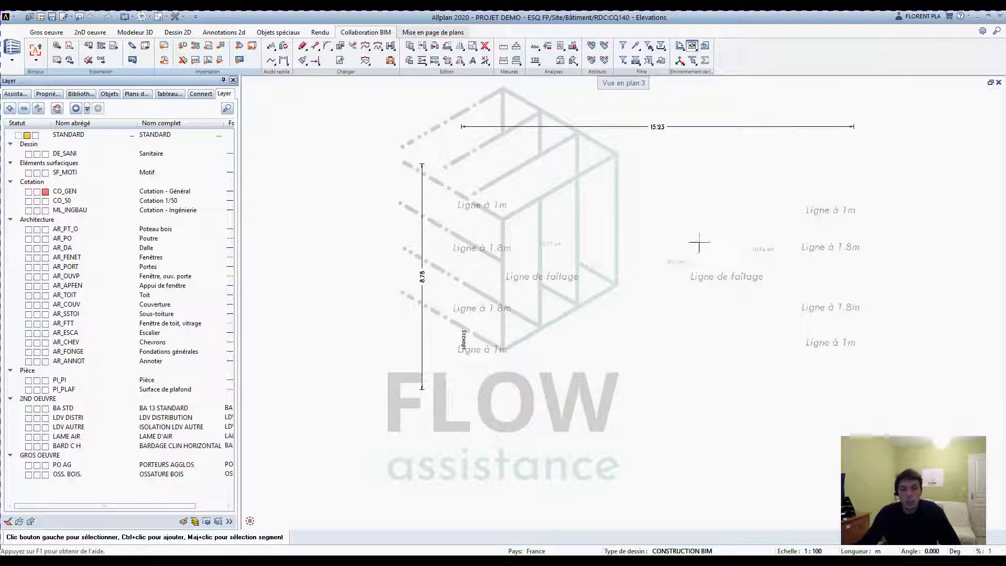
drag(427, 177, 821, 336)
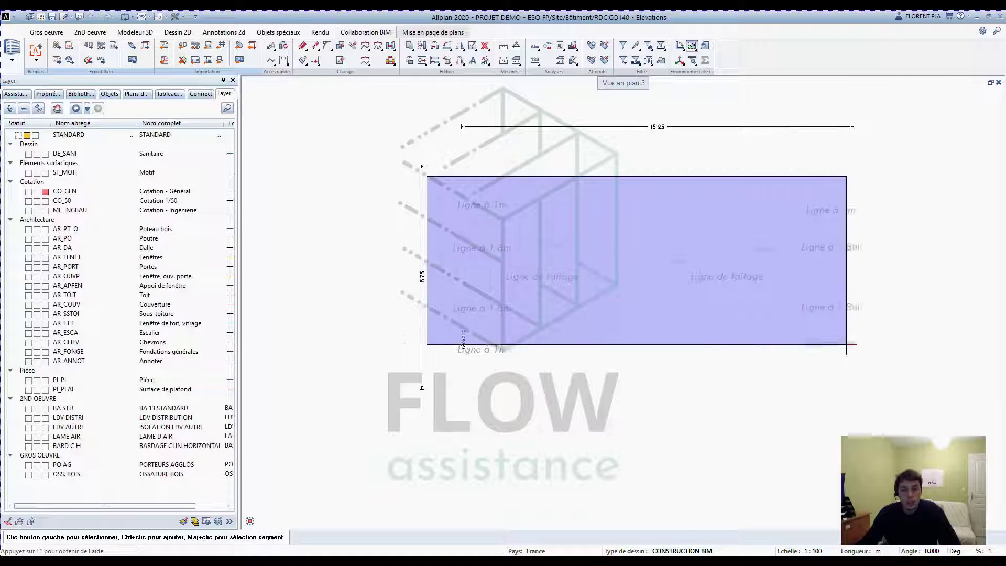
scroll(460, 341, up, 5)
scroll(515, 285, down, 5)
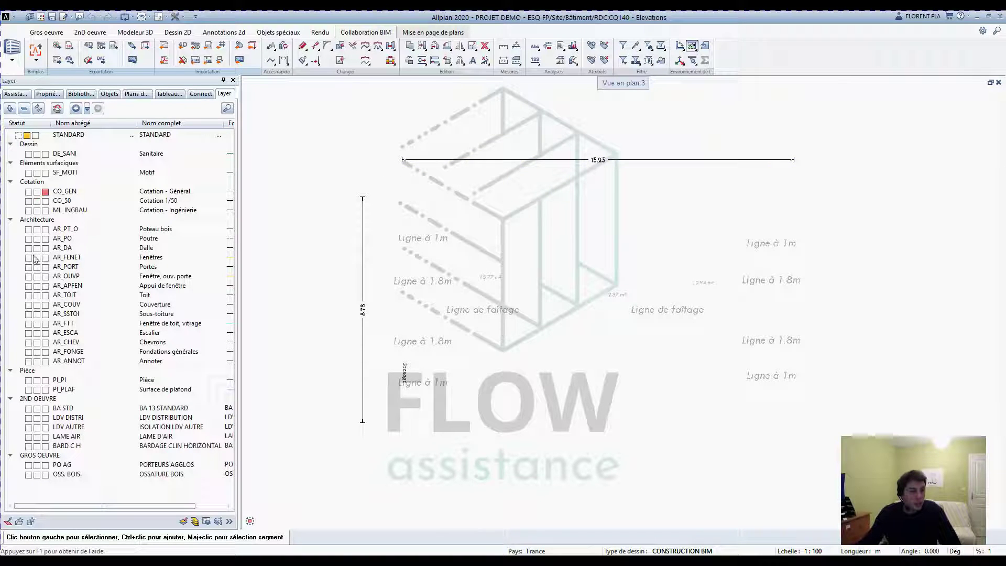
Isolate the AR_FENET (Fenêtres) layer and view the windows in a 3D perspective.
right_click(65, 262)
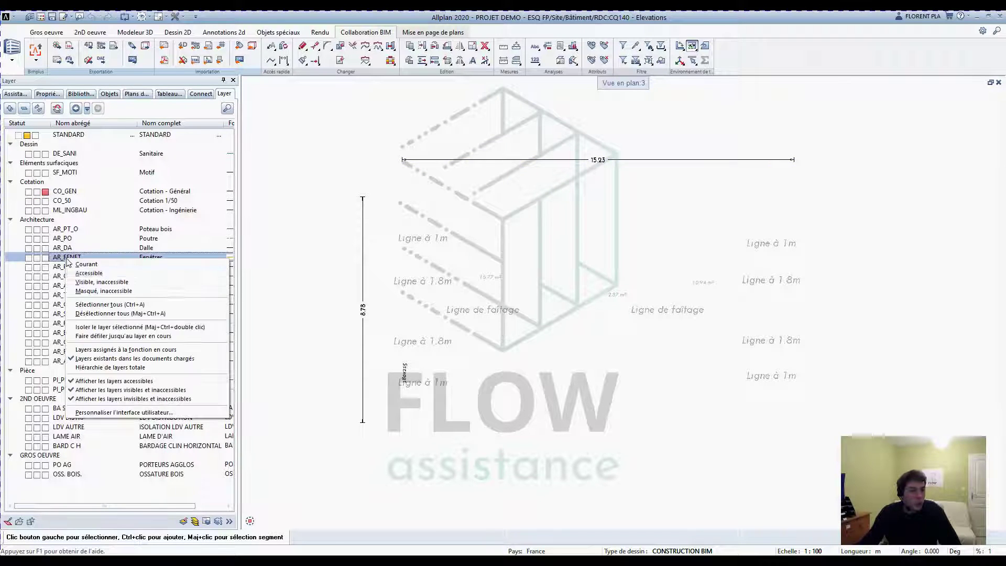
click(106, 325)
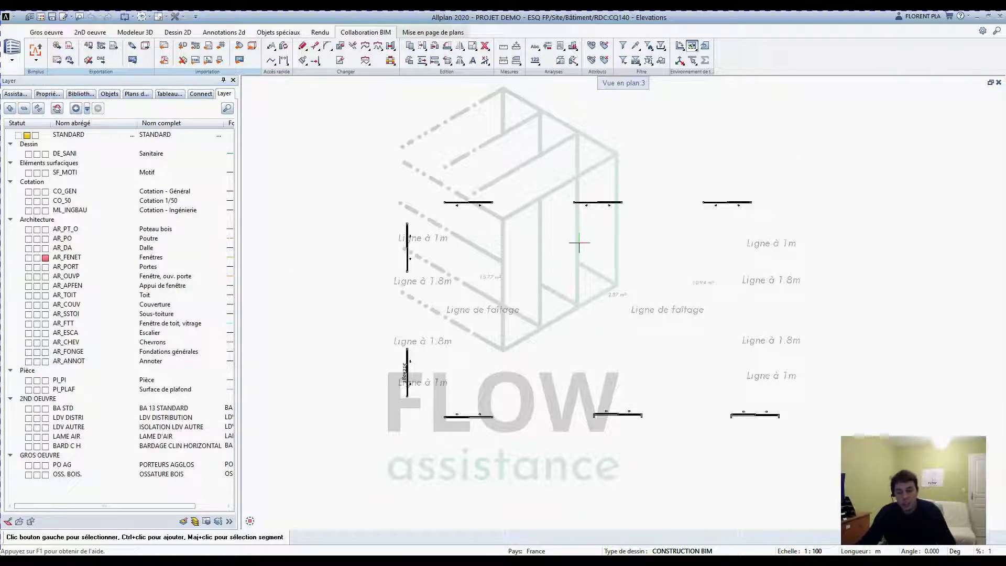
shift+middle_drag(580, 243, 579, 157)
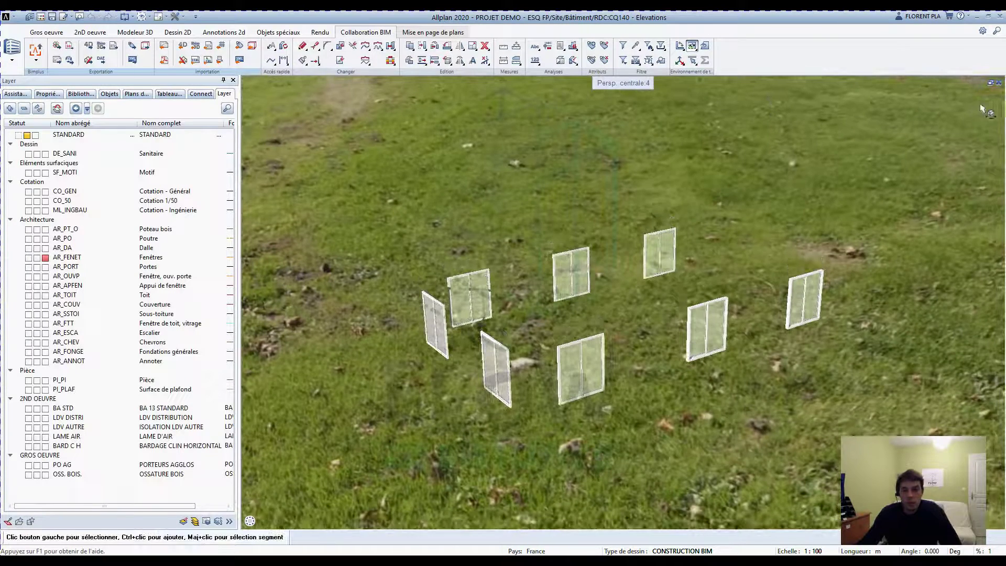
Close the extra perspective view, return to a single plan window and make all layers visible again.
click(999, 84)
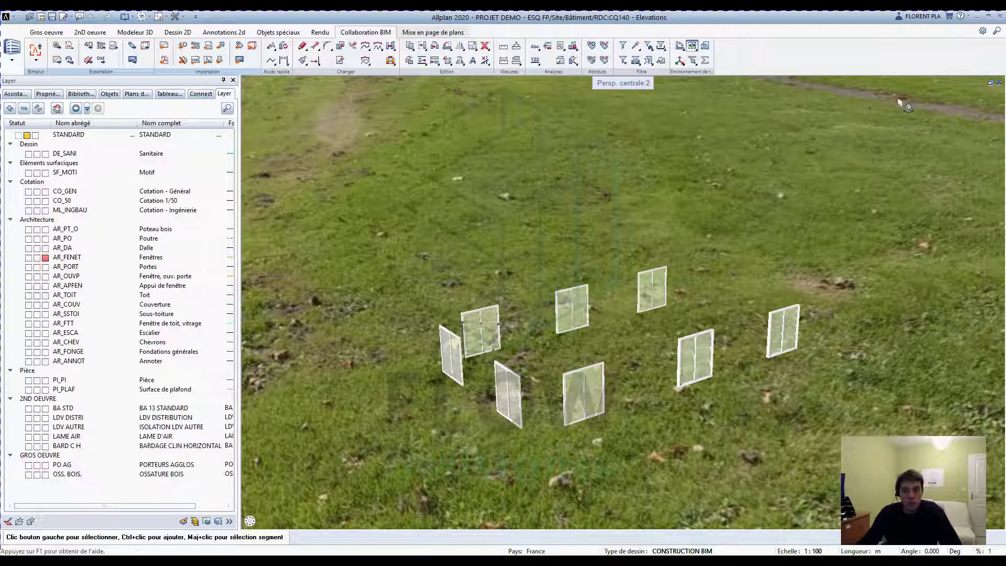
click(158, 16)
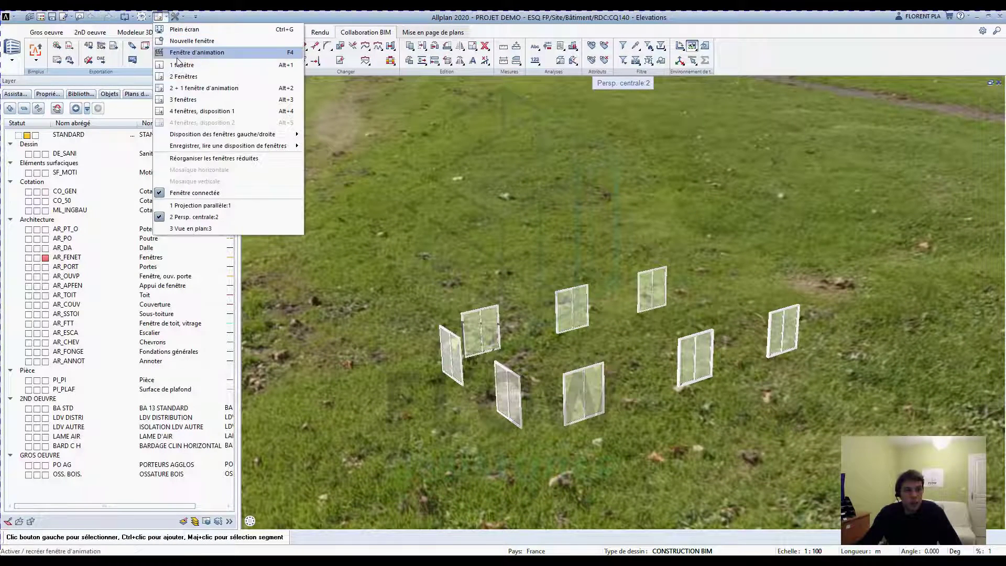
click(181, 63)
click(195, 521)
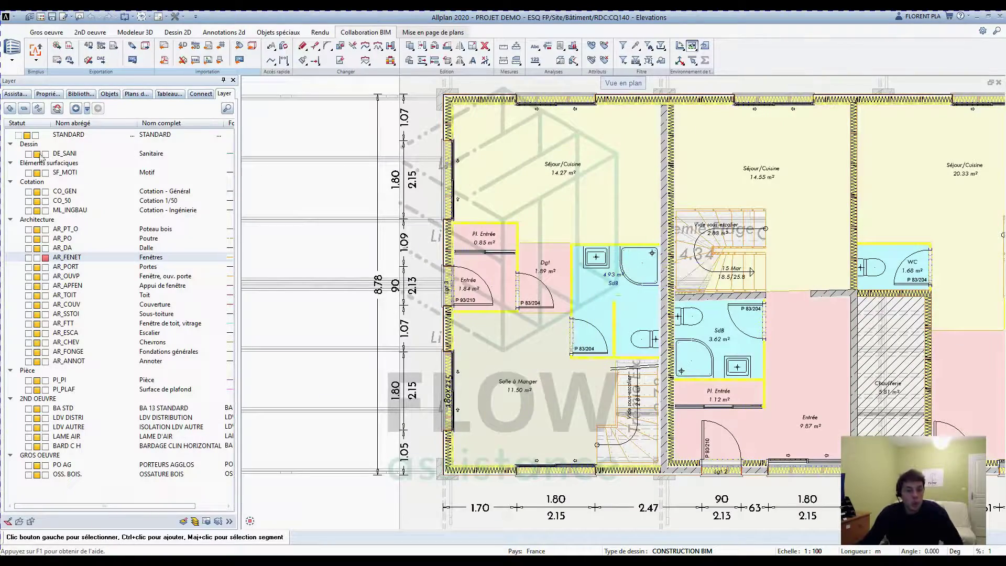
Hide the DE_SANI (Sanitaire) layer to examine the plan without sanitary fixtures, and show it again.
scroll(579, 280, up, 3)
scroll(576, 290, down, 4)
scroll(572, 303, up, 2)
middle_drag(572, 303, 624, 330)
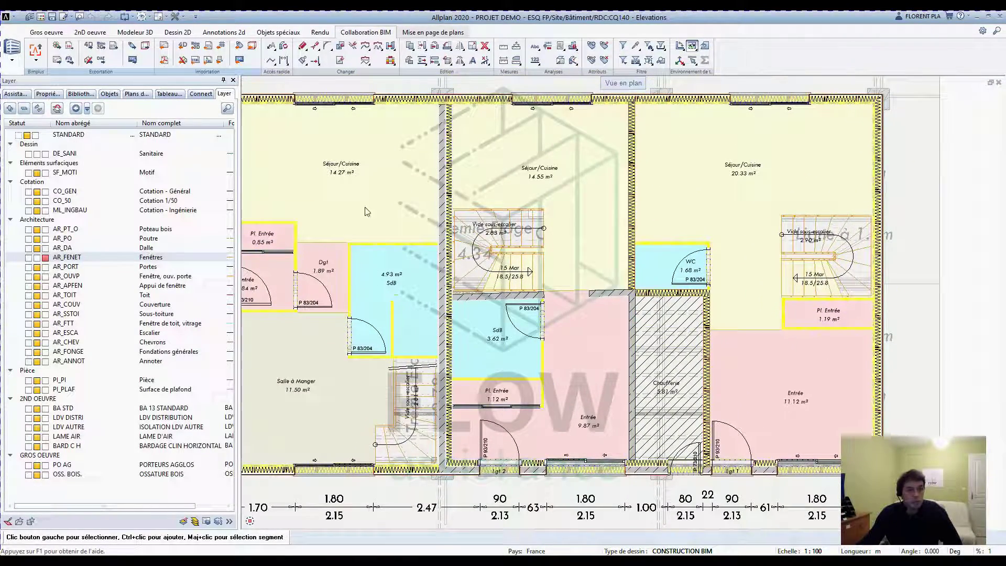
scroll(586, 271, down, 3)
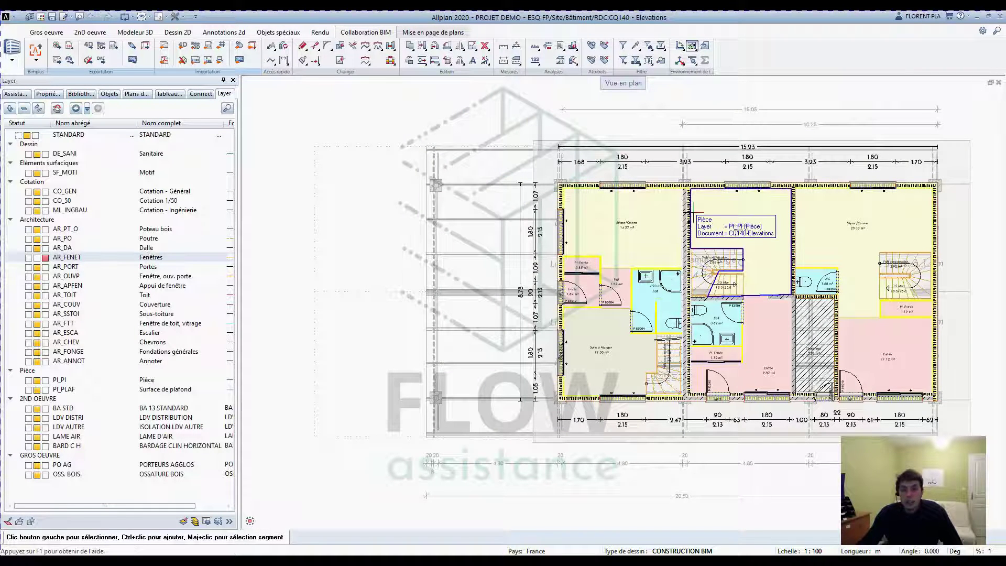
scroll(576, 261, down, 3)
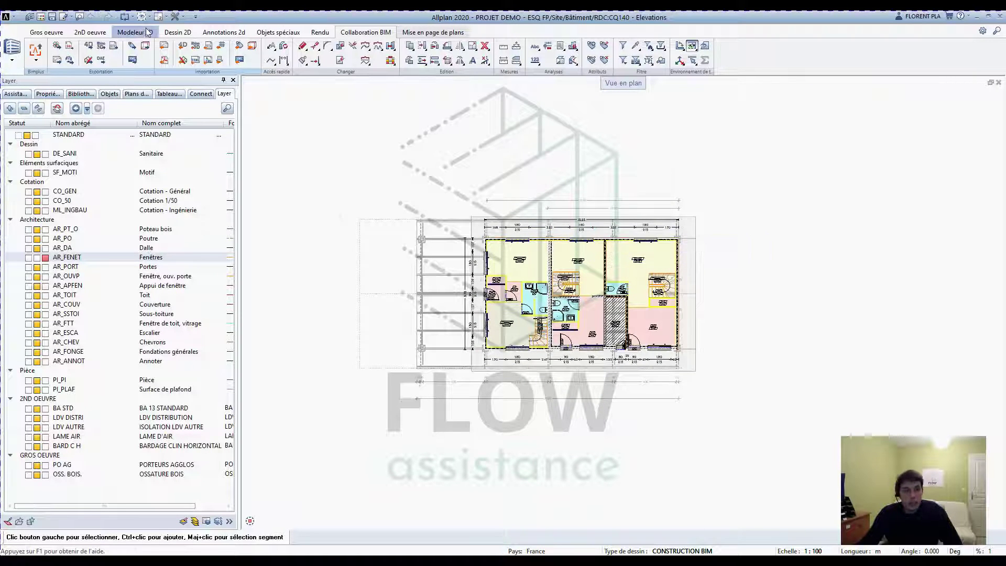
Set up the 2 + 1 animation window layout and isolate the AR_CHEV (Chevrons) layer to view the rafters.
click(159, 16)
click(189, 87)
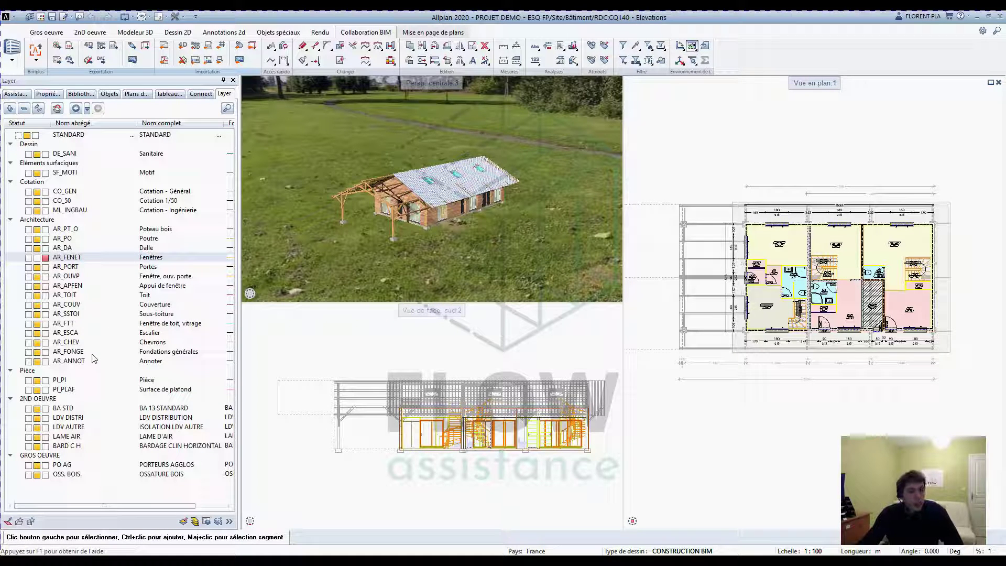
right_click(69, 345)
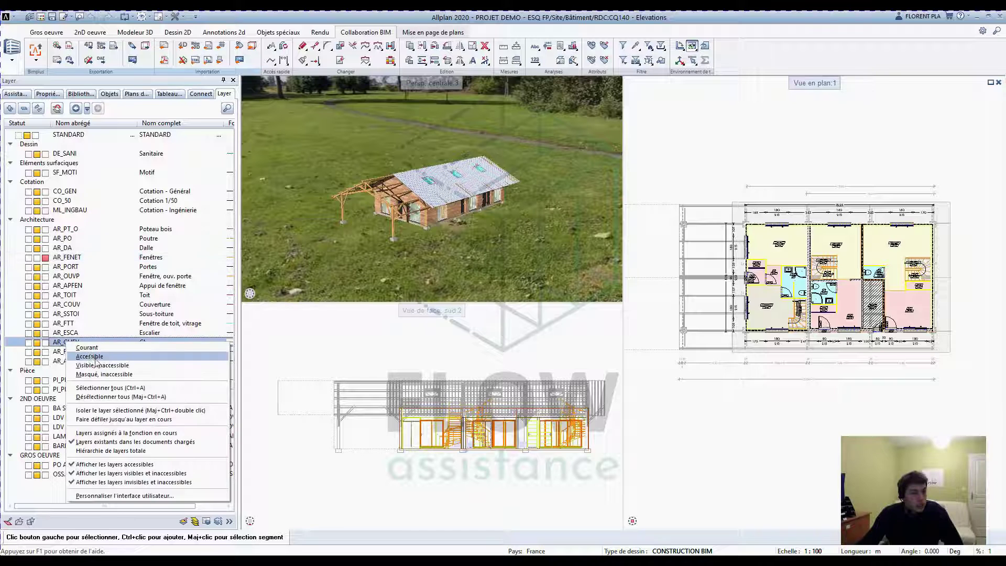
click(121, 414)
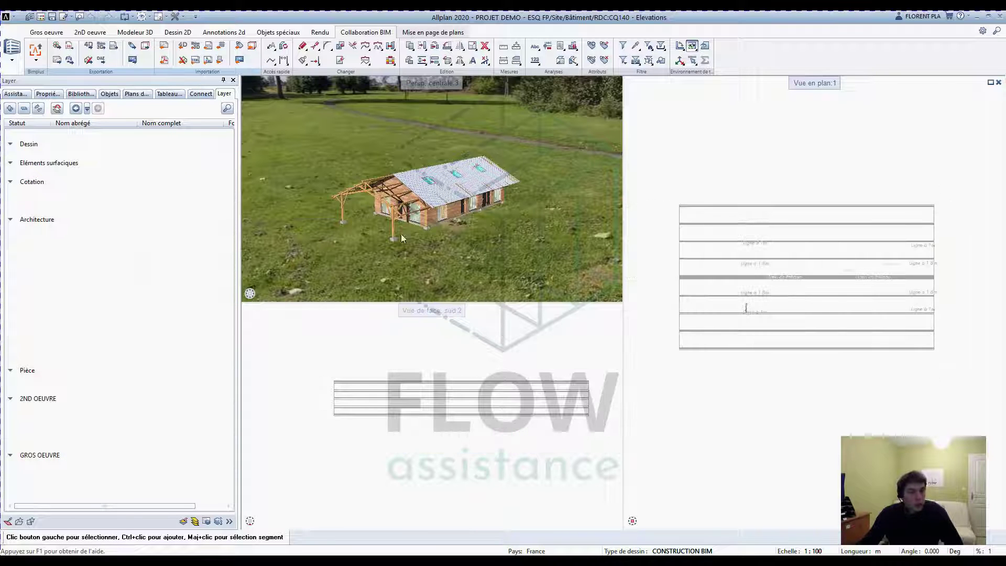
middle_drag(439, 170, 377, 218)
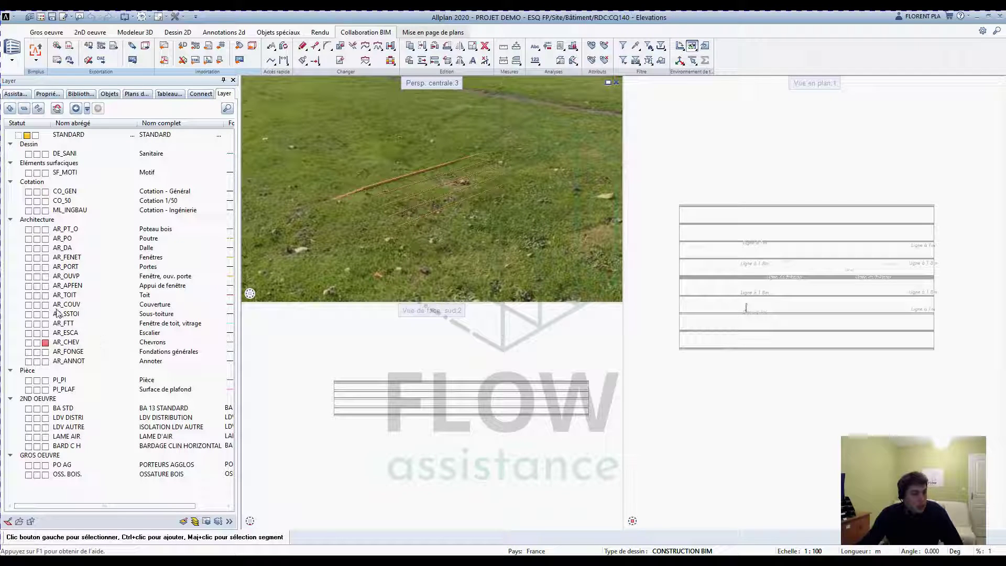
Show the AR_PT_O (Poteau bois), AR_PO (Poutre) and AR_DA (Dalle) layers together with the rafters.
click(34, 231)
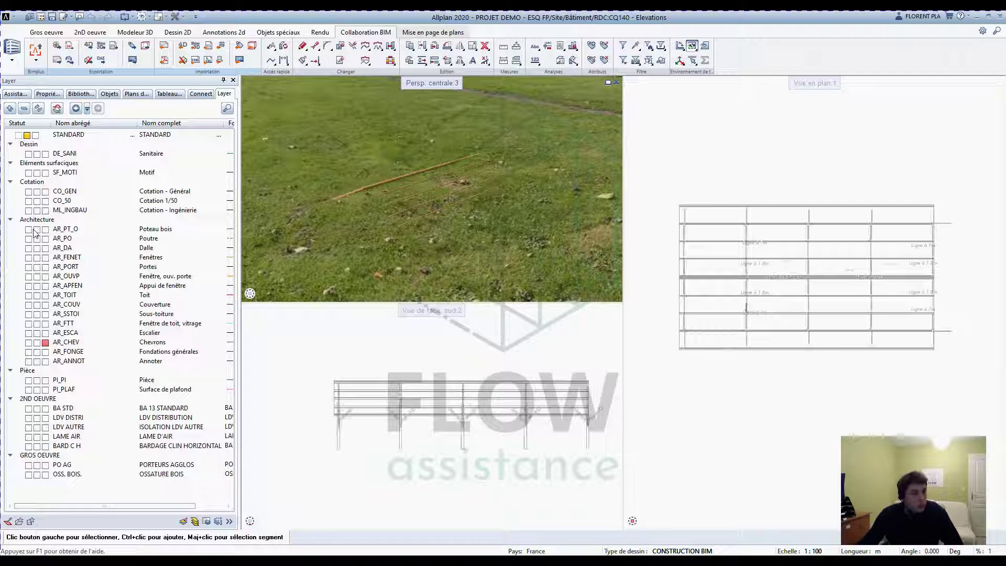
click(37, 239)
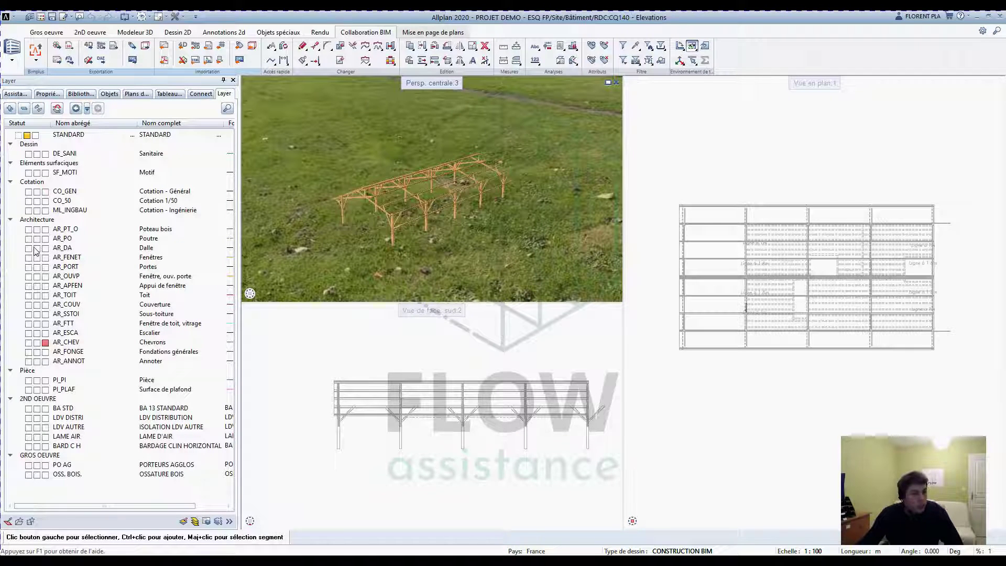
click(36, 248)
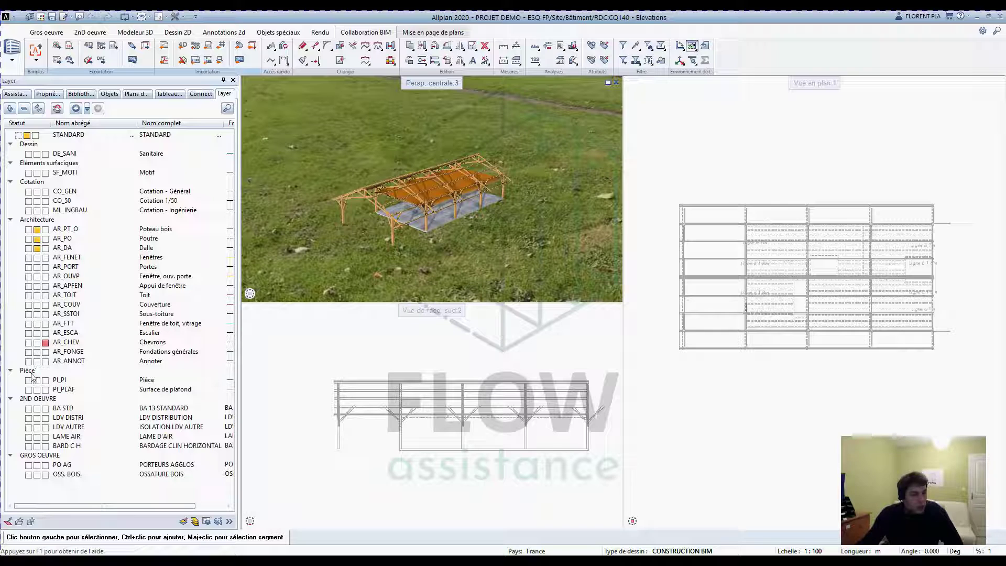
Show the OSS. BOIS. (Ossature bois) and PO AG (Porteurs agglos) layers of the GROS OEUVRE group.
click(37, 465)
click(38, 473)
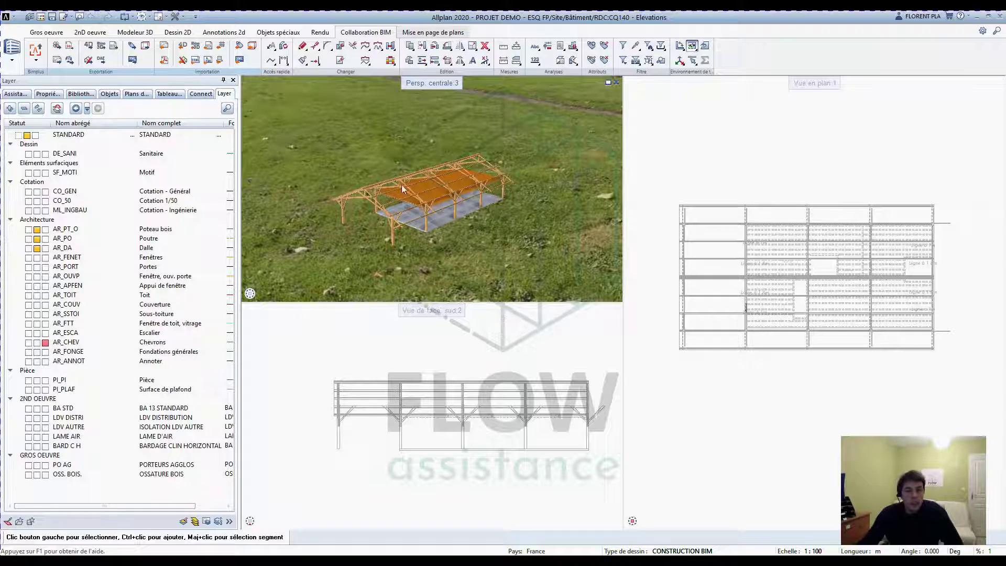
scroll(439, 197, up, 5)
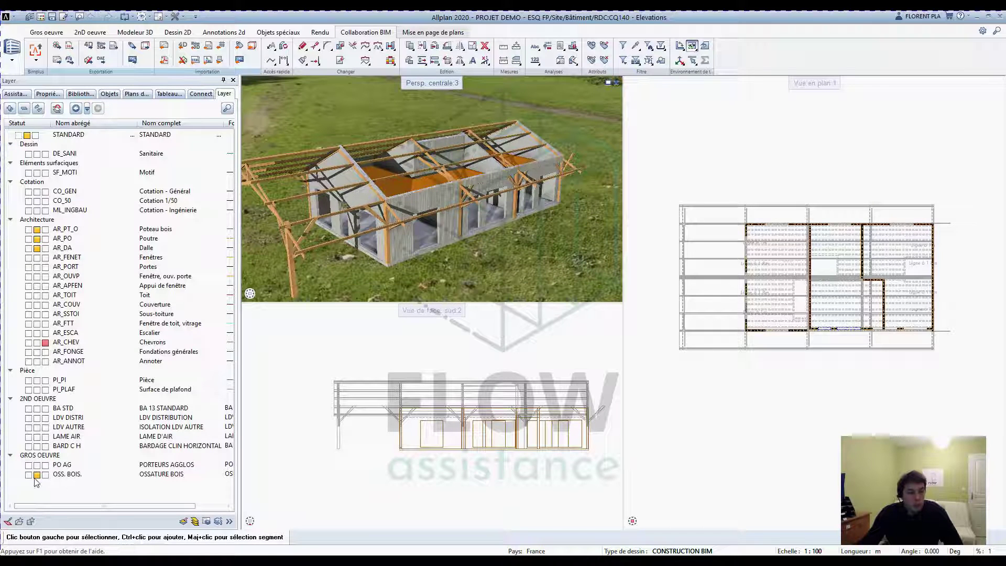
click(37, 465)
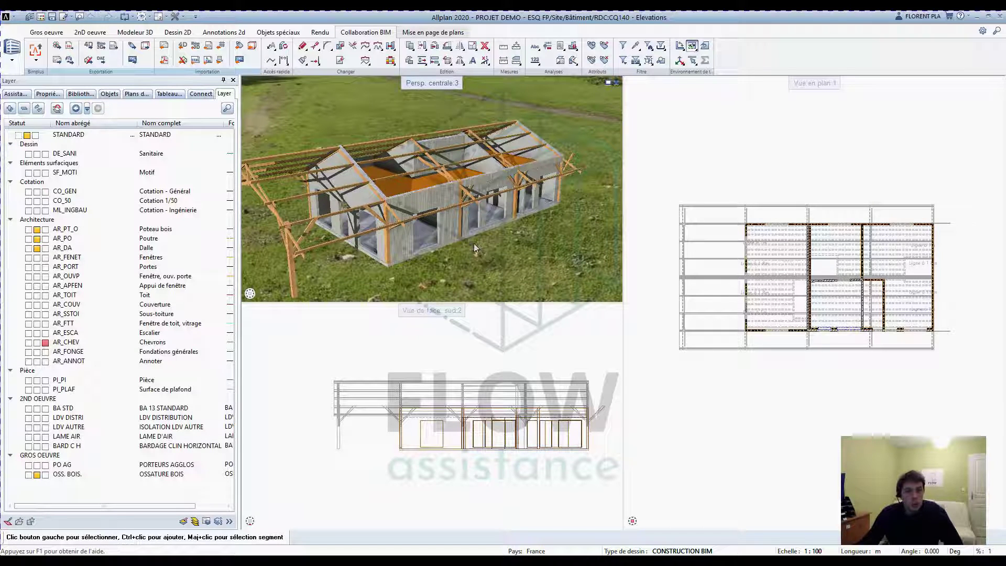
Examine the timber frame, slabs and load-bearing walls from several angles in the central perspective and in the plan.
drag(380, 208, 540, 200)
scroll(892, 309, up, 3)
scroll(511, 176, down, 3)
scroll(556, 183, up, 3)
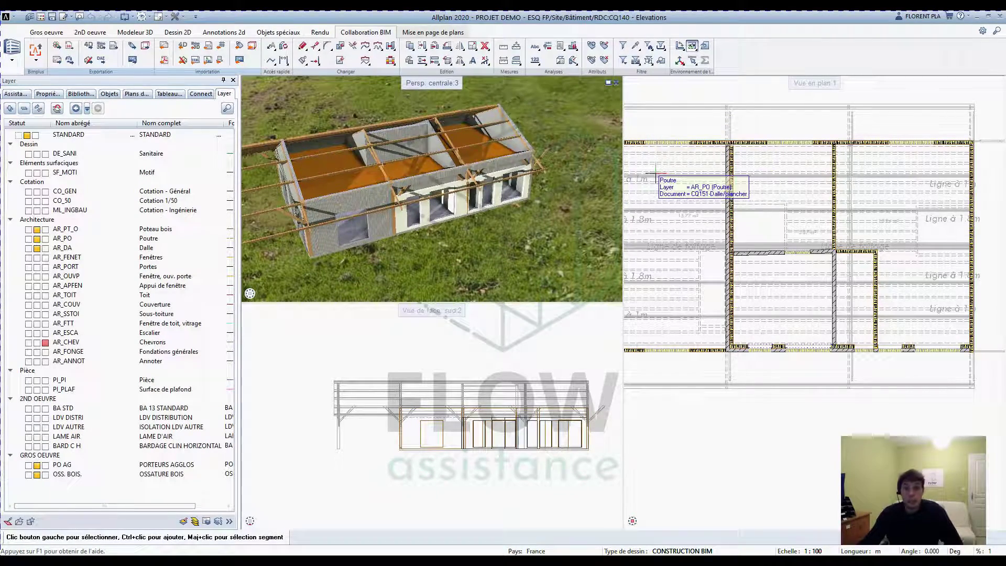
drag(422, 176, 493, 191)
middle_drag(493, 191, 500, 188)
drag(501, 188, 450, 225)
scroll(787, 241, down, 3)
middle_click(786, 240)
middle_click(786, 240)
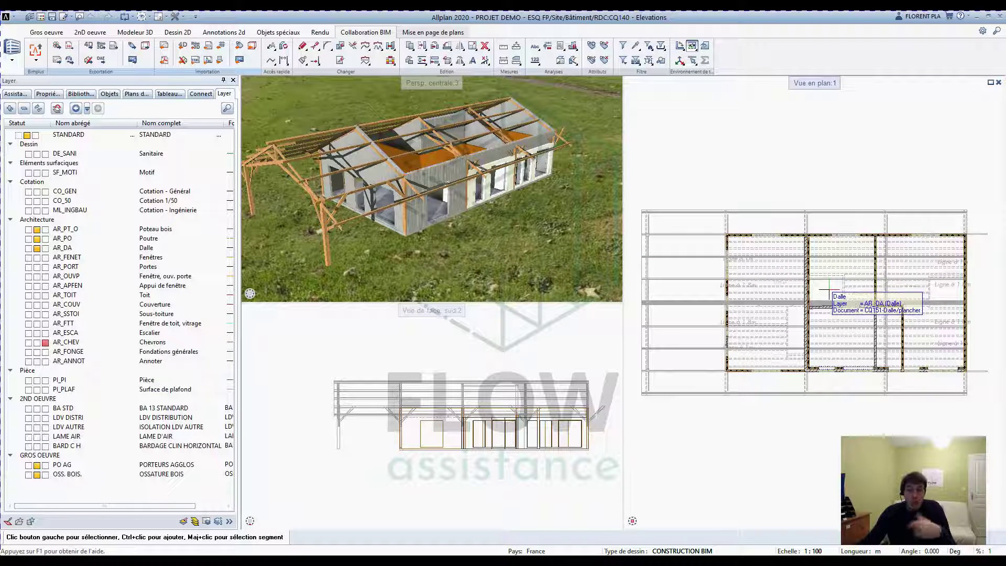
Look at the layers' line formats in the widened layer palette, and make all layers visible again.
drag(239, 260, 396, 268)
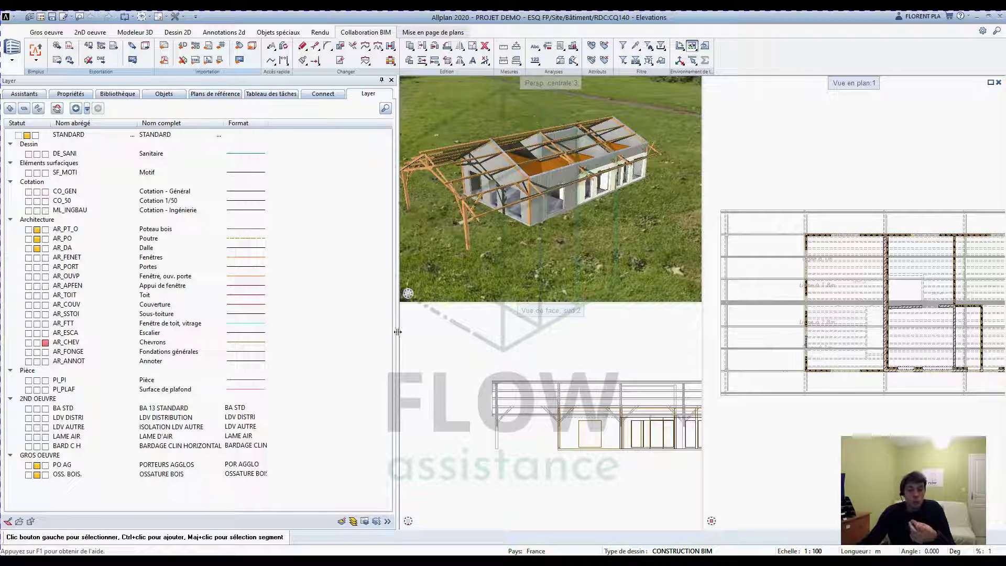
drag(224, 332, 222, 332)
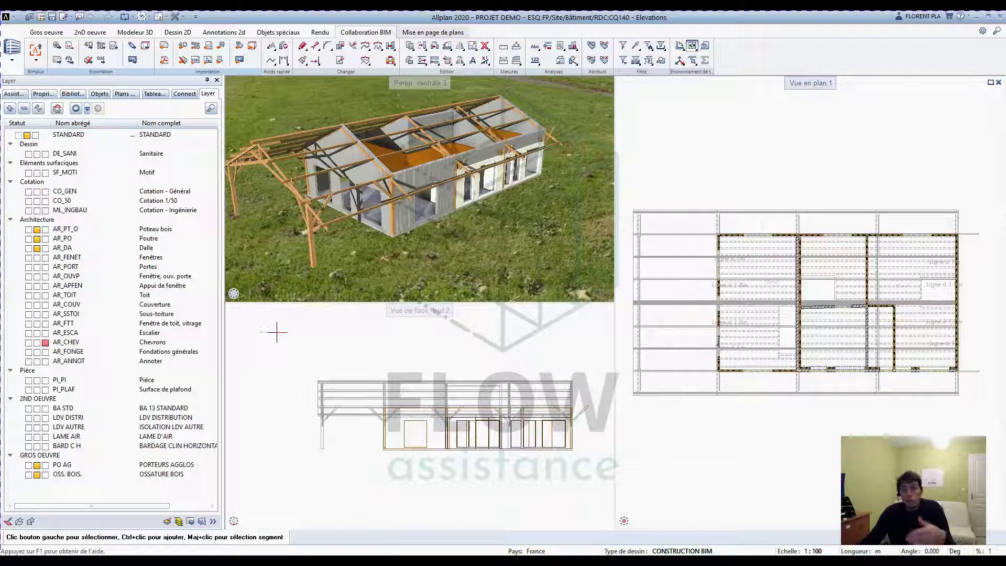
mouse_move(338, 399)
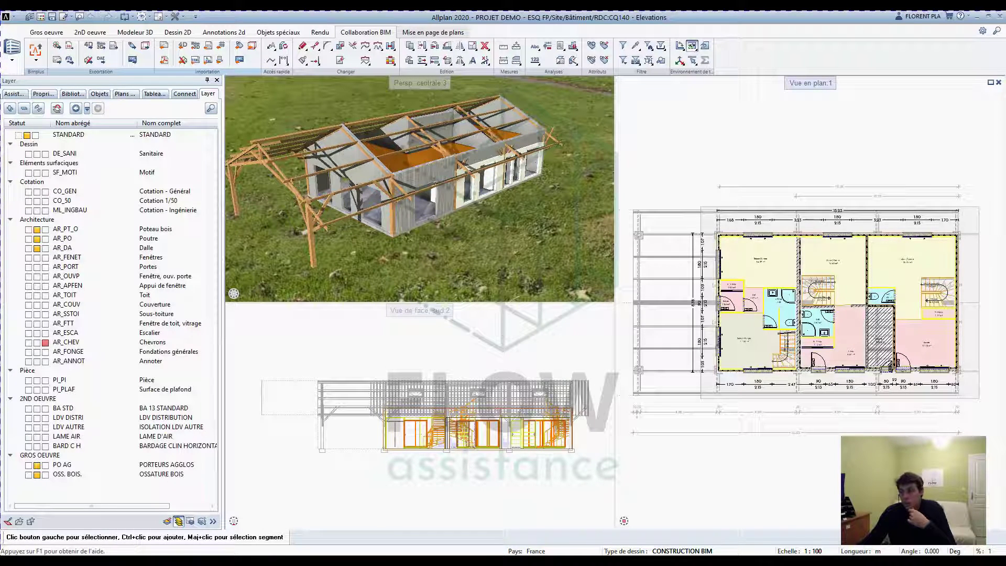
click(178, 521)
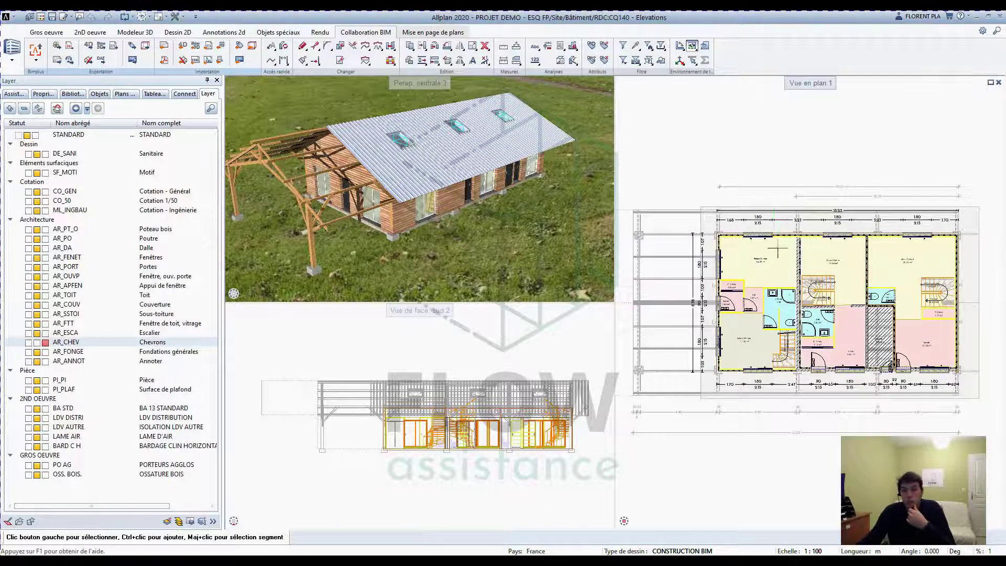
Open the attributes of the Séjour/Cuisine room and look at the material of its net lateral surface.
scroll(735, 278, up, 4)
right_click(808, 272)
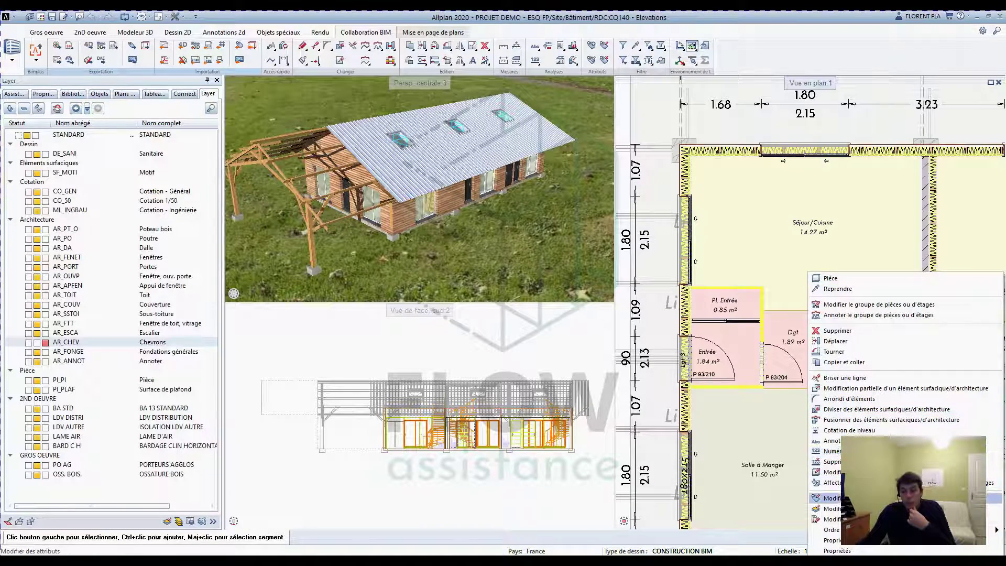
click(865, 498)
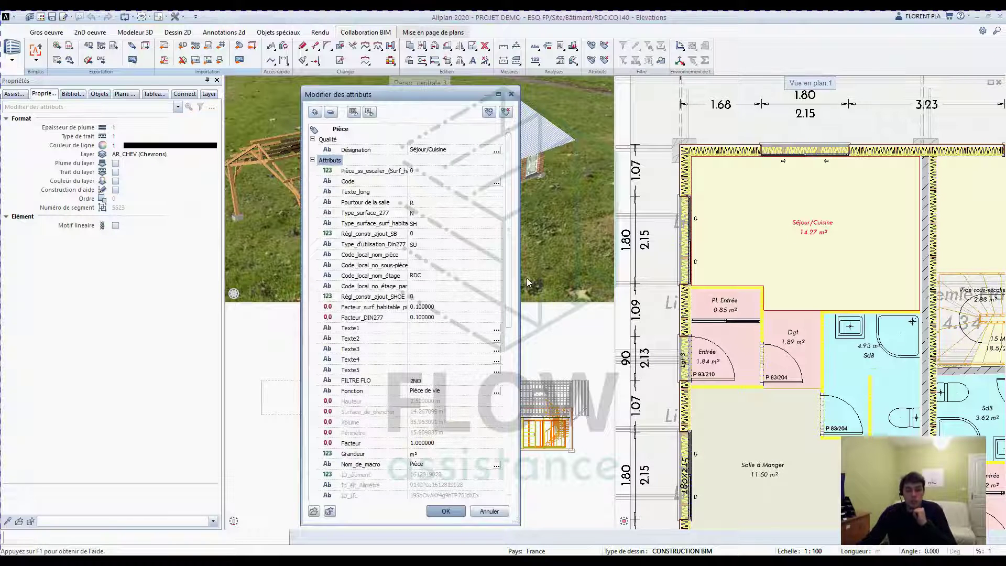
scroll(414, 278, down, 10)
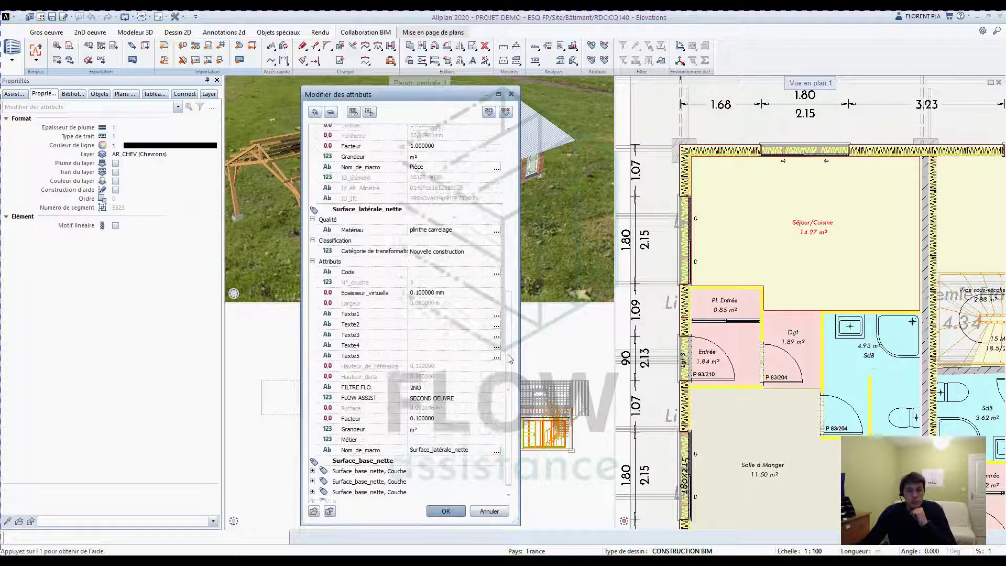
click(442, 226)
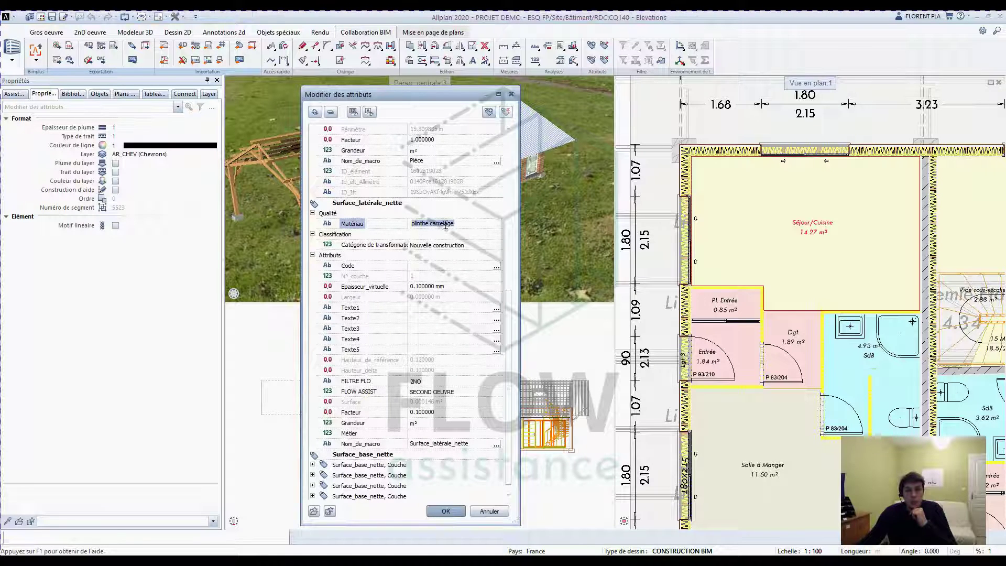
Expand the room's Surface_base_nette layers and examine the materials and attributes of the first two floor layers.
click(313, 465)
click(313, 465)
scroll(419, 462, down, 1)
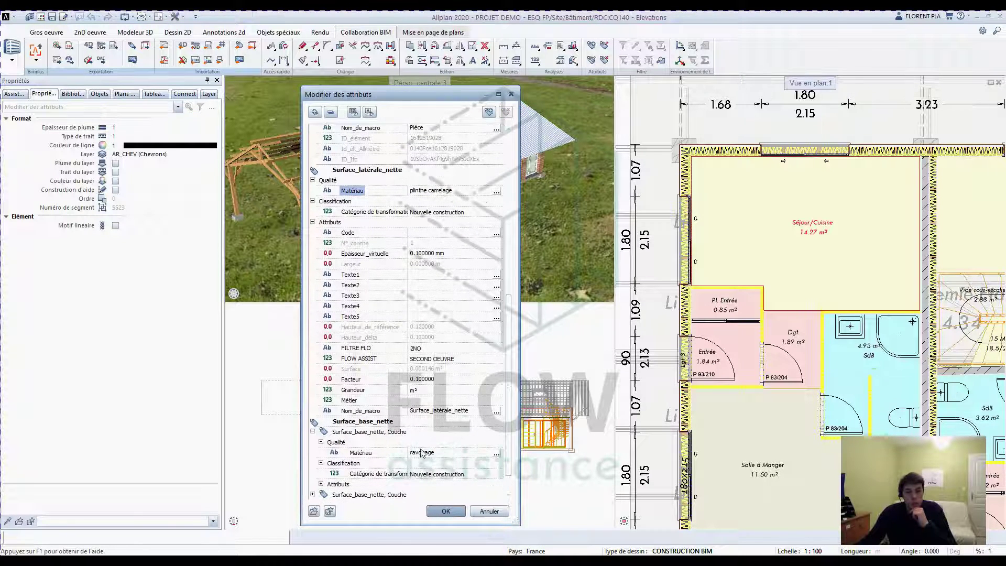
scroll(509, 385, down, 1)
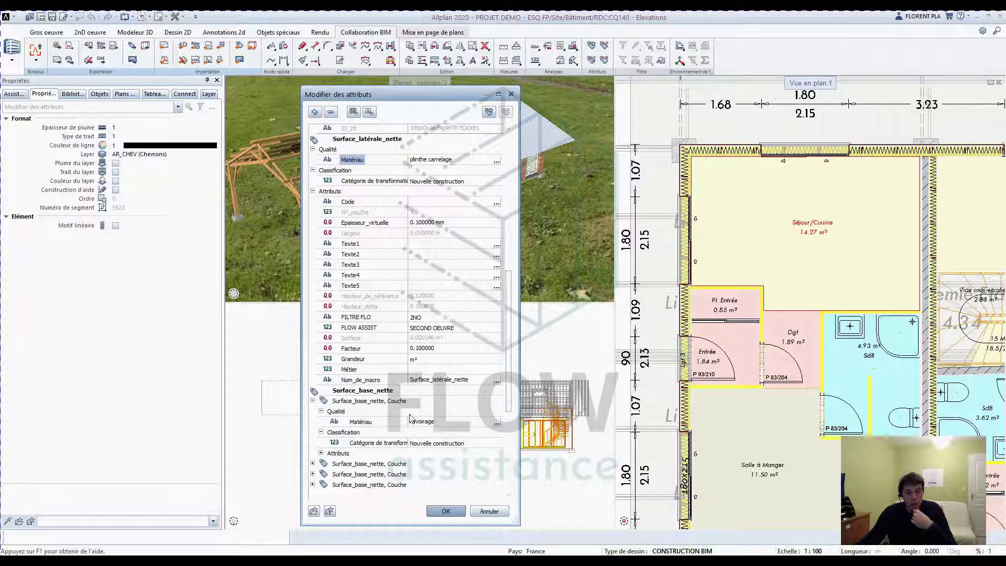
click(320, 454)
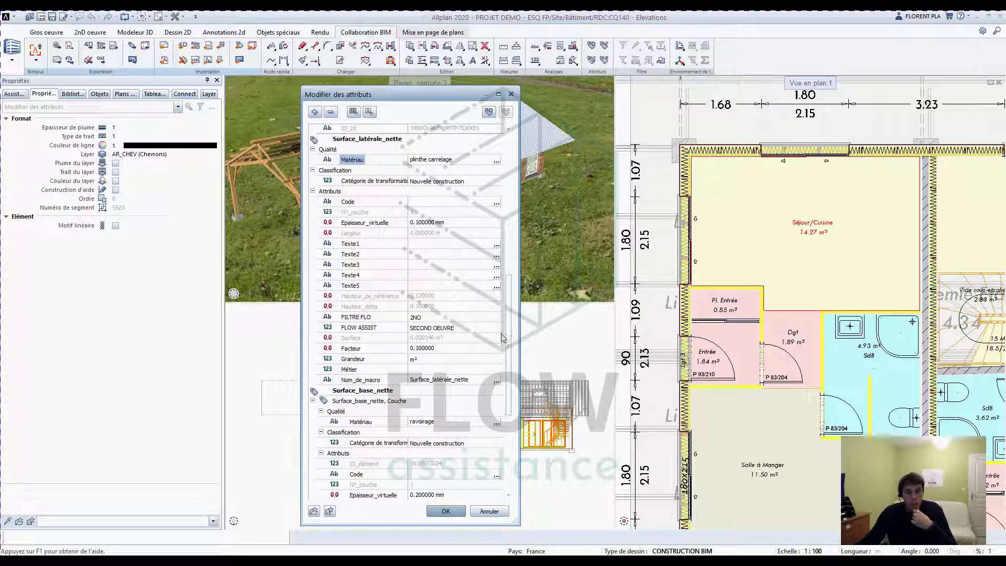
scroll(508, 333, down, 7)
click(312, 464)
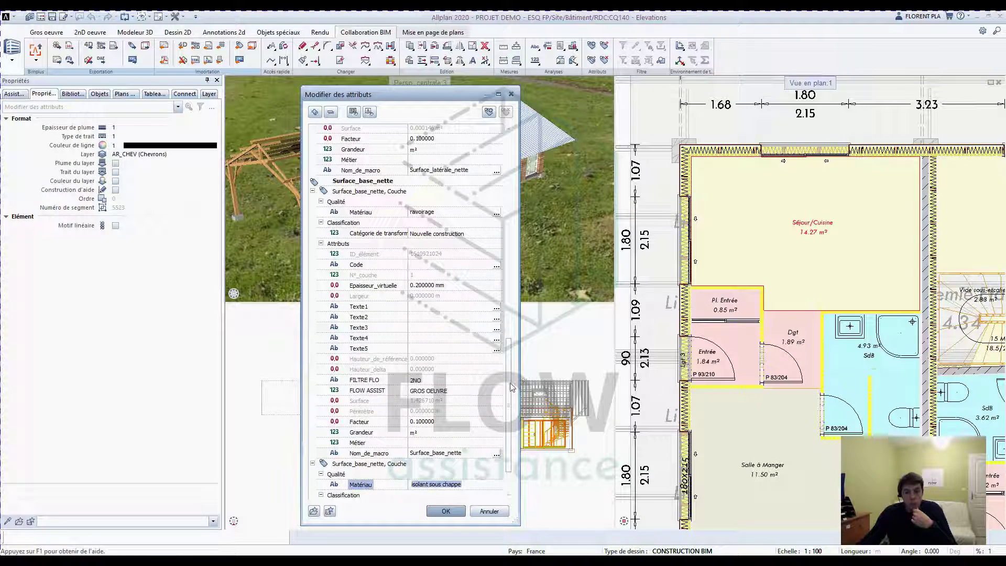
scroll(511, 388, down, 2)
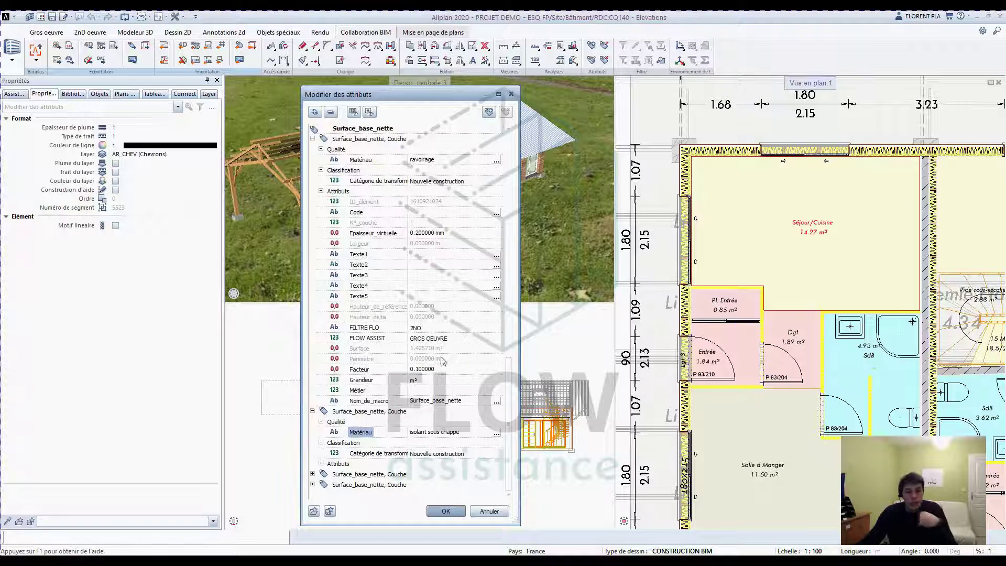
click(431, 401)
click(429, 435)
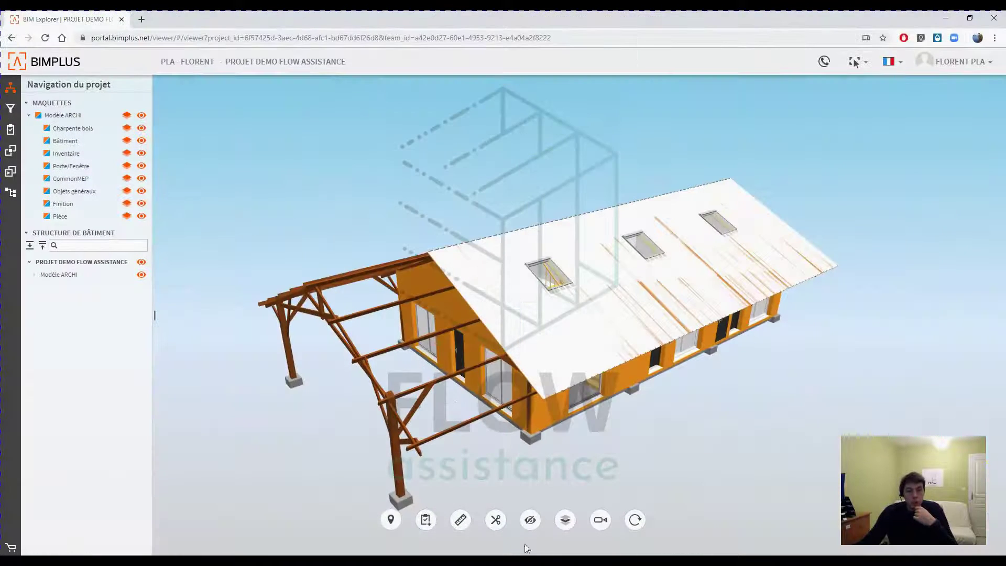
Switch to the Bimplus viewer, look around the project model and hide the Charpente bois elements.
drag(533, 292, 406, 278)
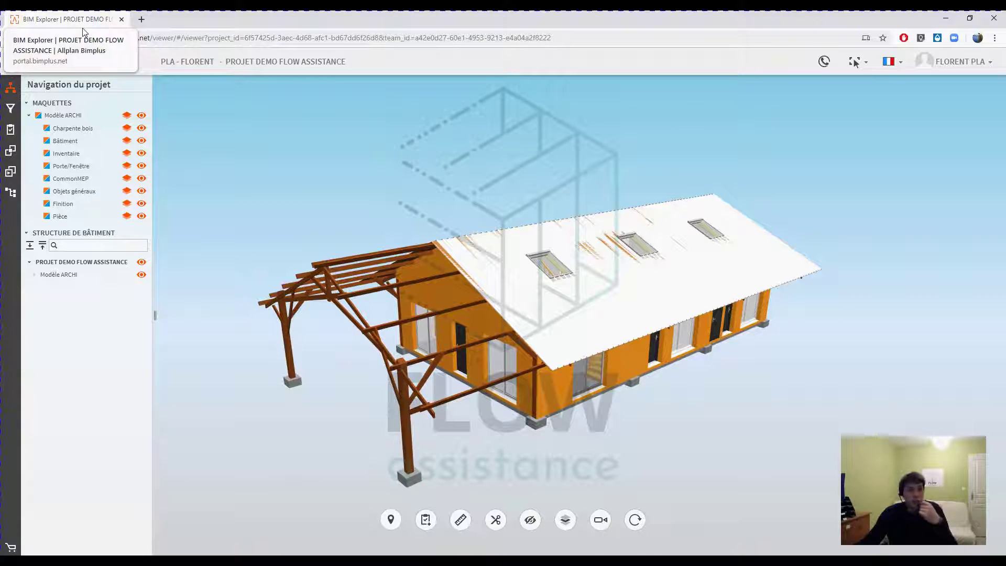
drag(320, 191, 391, 236)
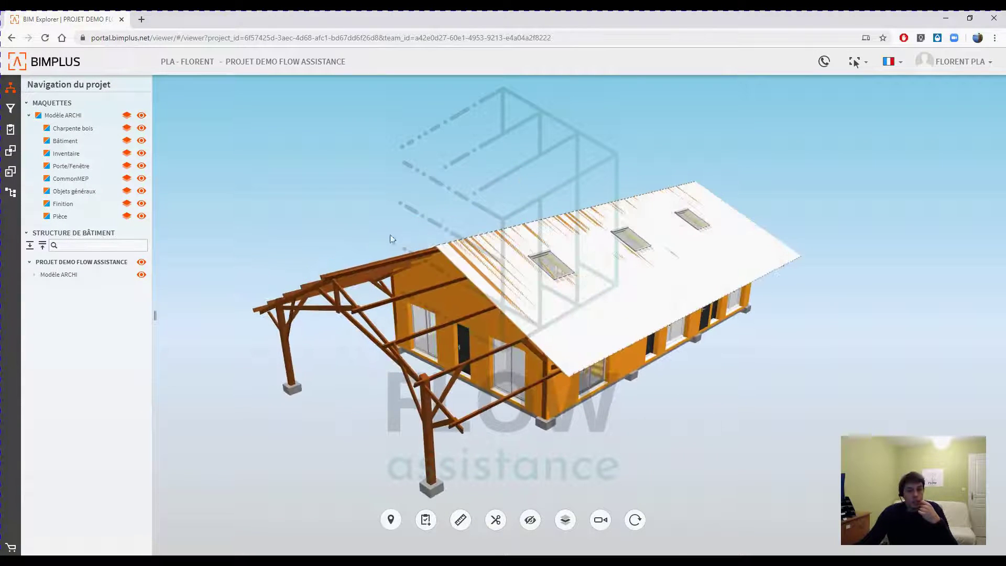
click(126, 128)
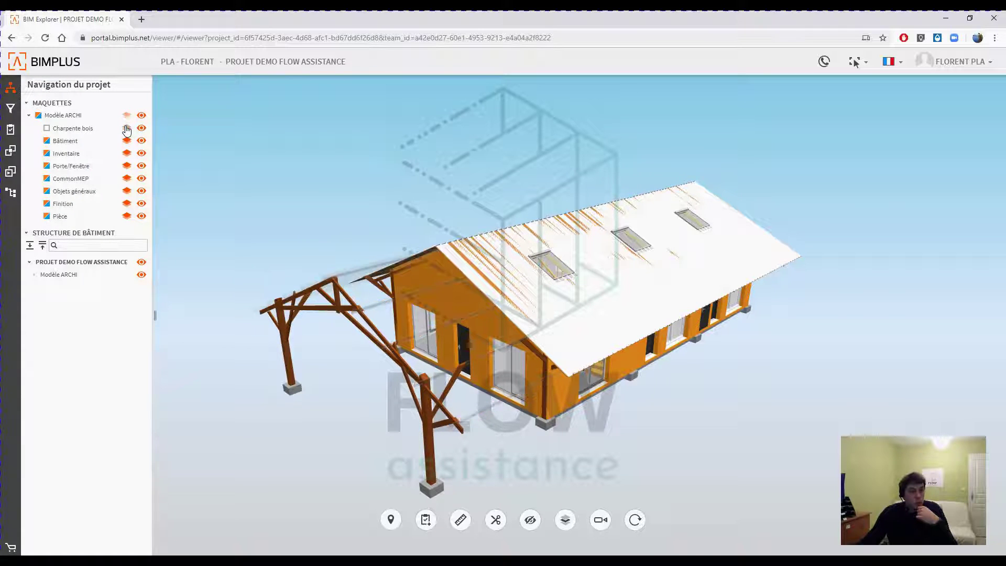
click(142, 128)
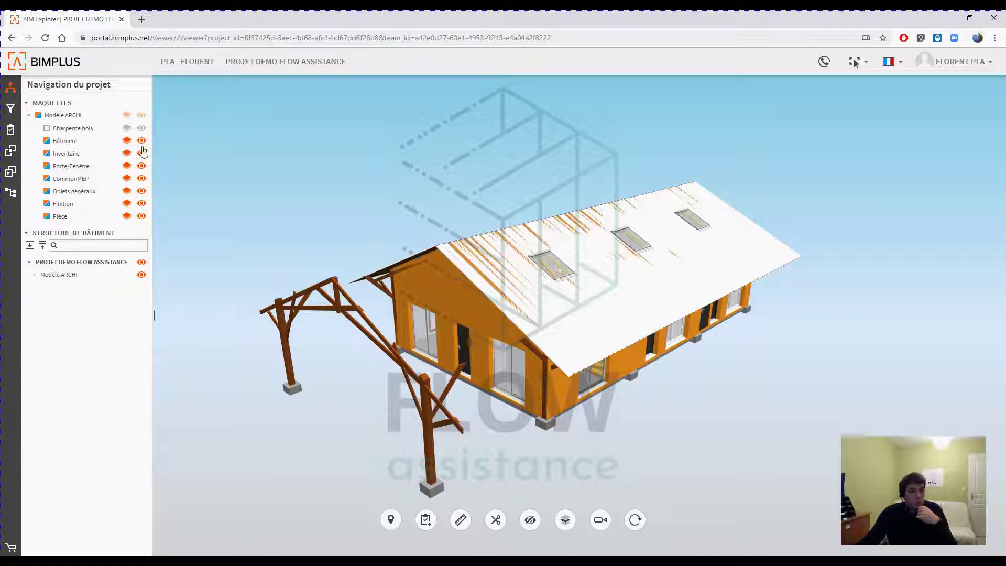
Hide the Bâtiment, Inventaire, Porte/Fenêtre, CommonMEP, Objets généraux and Finition disciplines, leaving only Pièce displayed.
click(142, 141)
click(142, 153)
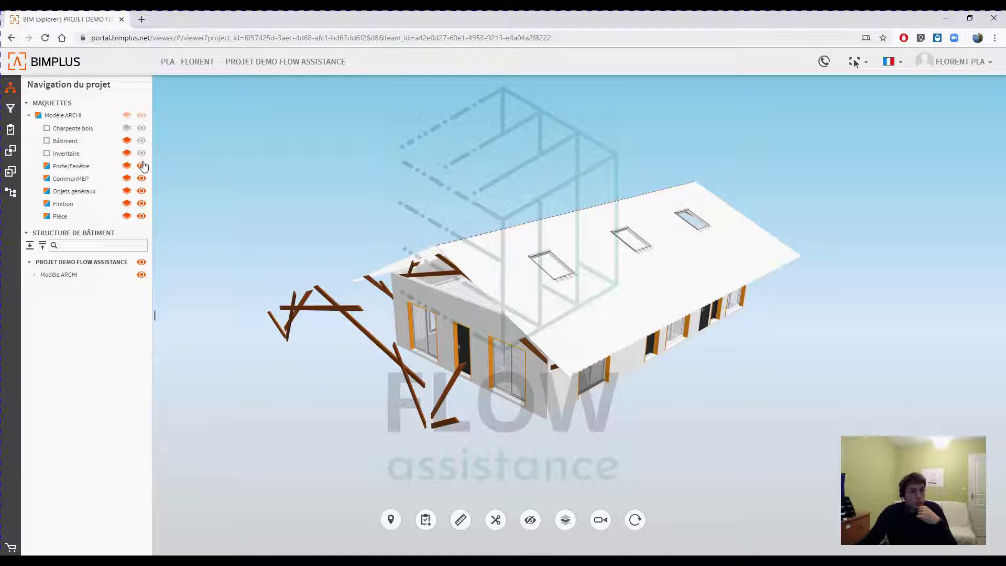
click(141, 166)
click(141, 178)
click(142, 191)
click(141, 204)
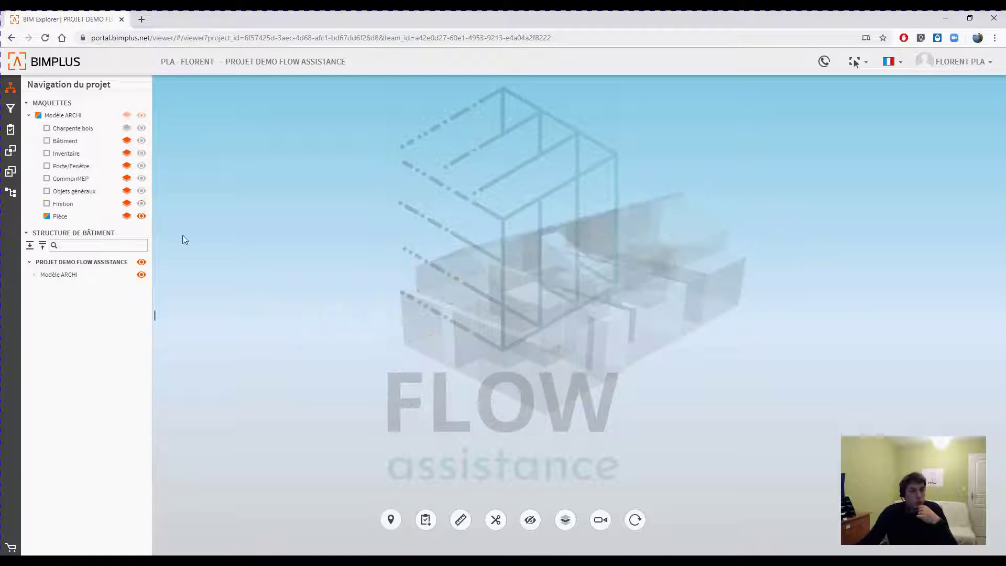
Select the Séjour/Cuisine room volume in the Bimplus model and view it up close.
drag(470, 329, 661, 283)
click(561, 278)
scroll(560, 293, up, 3)
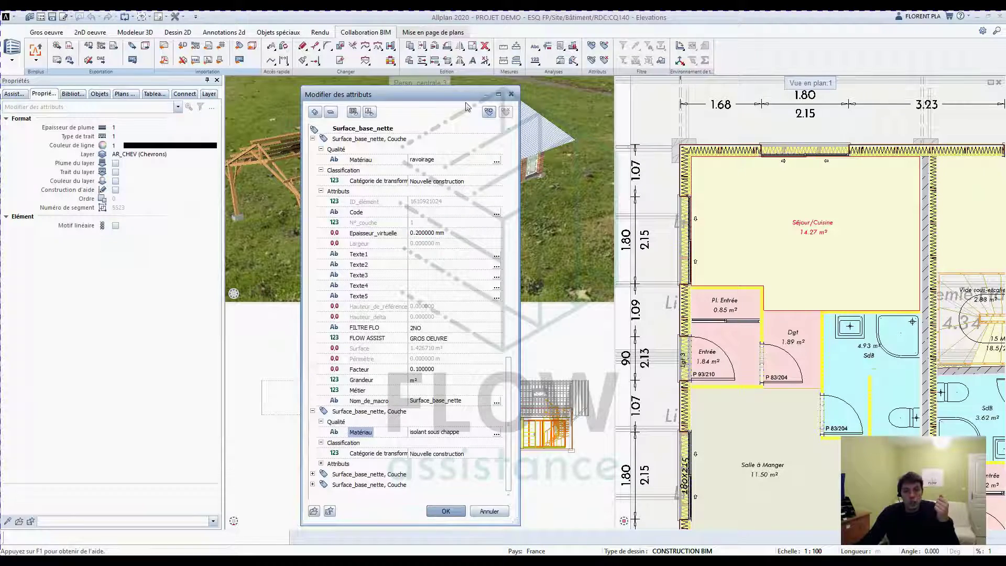
Switch back to Allplan, cancel the attribute dialog and set the south front view to the front-left, south-west isometric.
drag(483, 89, 696, 84)
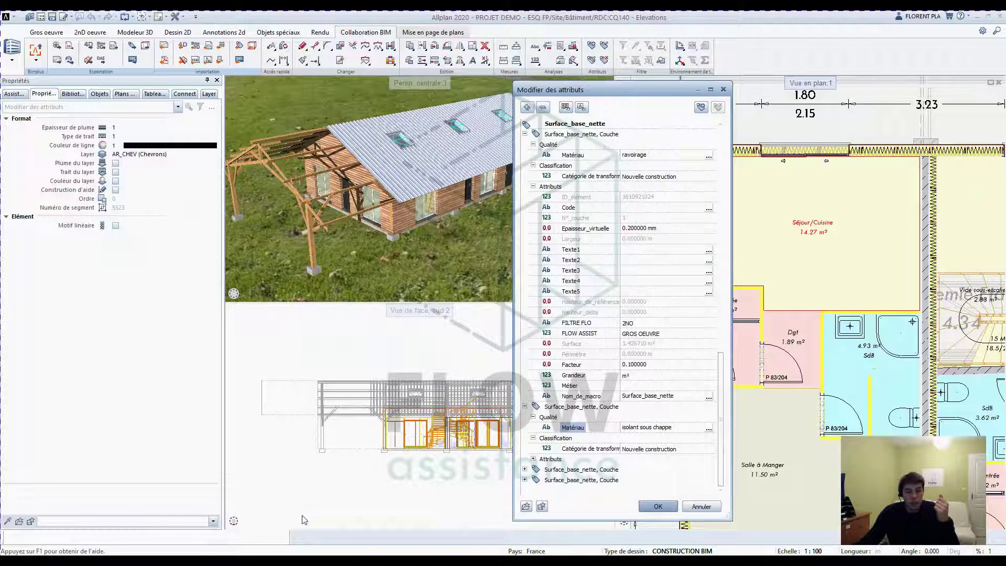
click(702, 507)
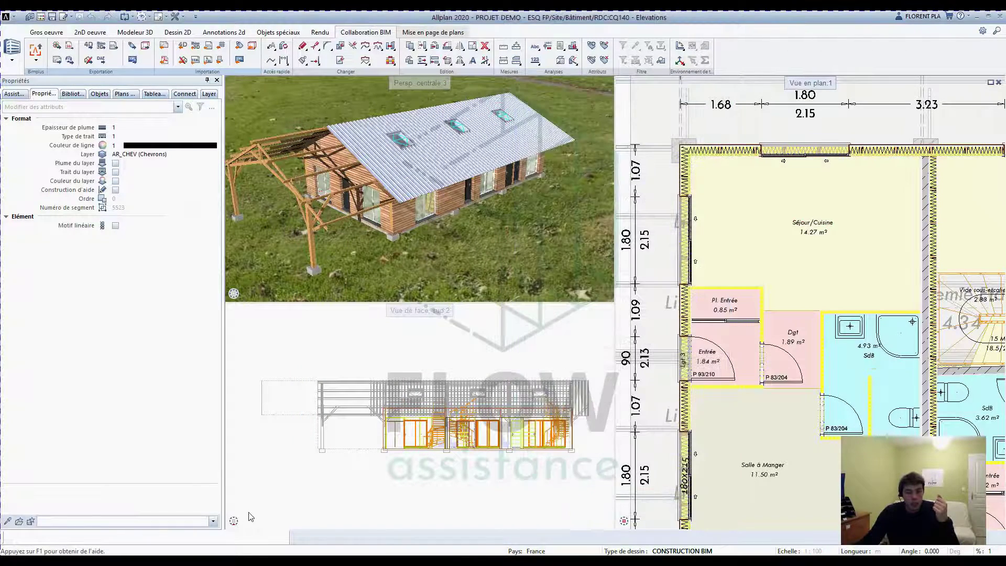
click(233, 508)
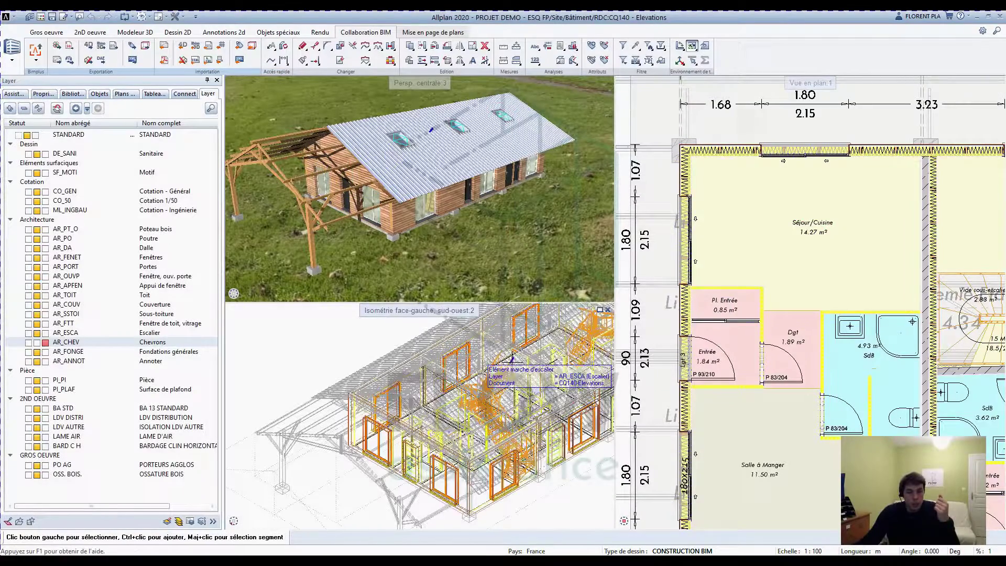
Select the Séjour/Cuisine room in the plan and look at its location in the central perspective.
click(805, 233)
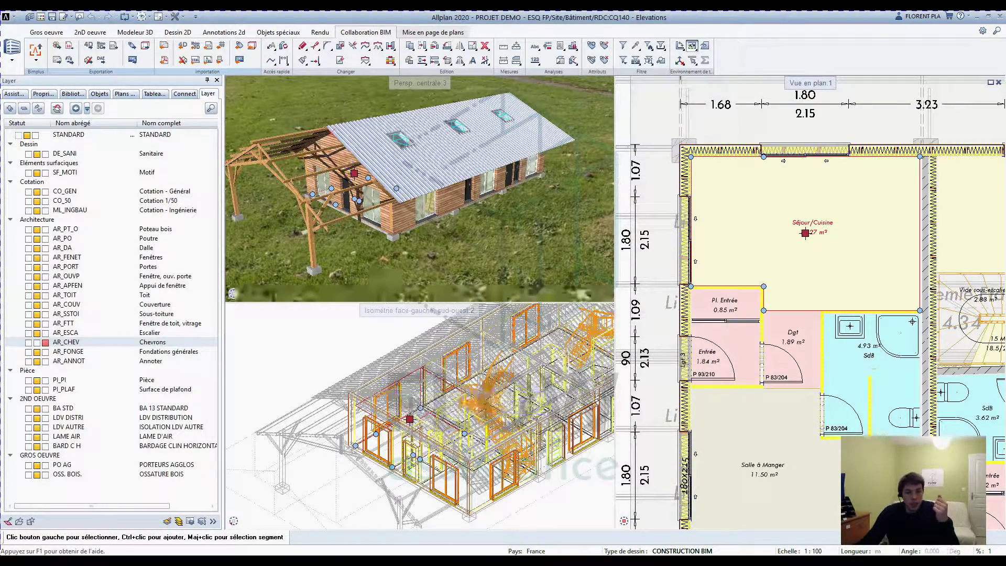
drag(400, 169, 272, 247)
scroll(338, 186, up, 4)
scroll(338, 185, down, 3)
drag(341, 186, 440, 220)
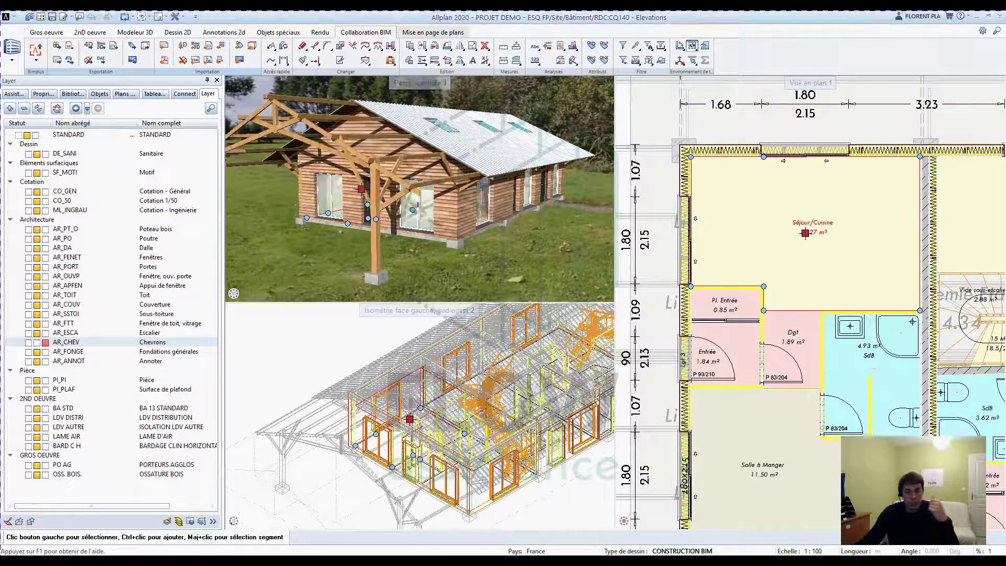
Switch to Bimplus, expand the Séjour/Cuisine room's object structure and inspect its ravoirage, Revetement, plinthe carrelage, isolant sous chappe and Chape coverings.
key(alt+Tab)
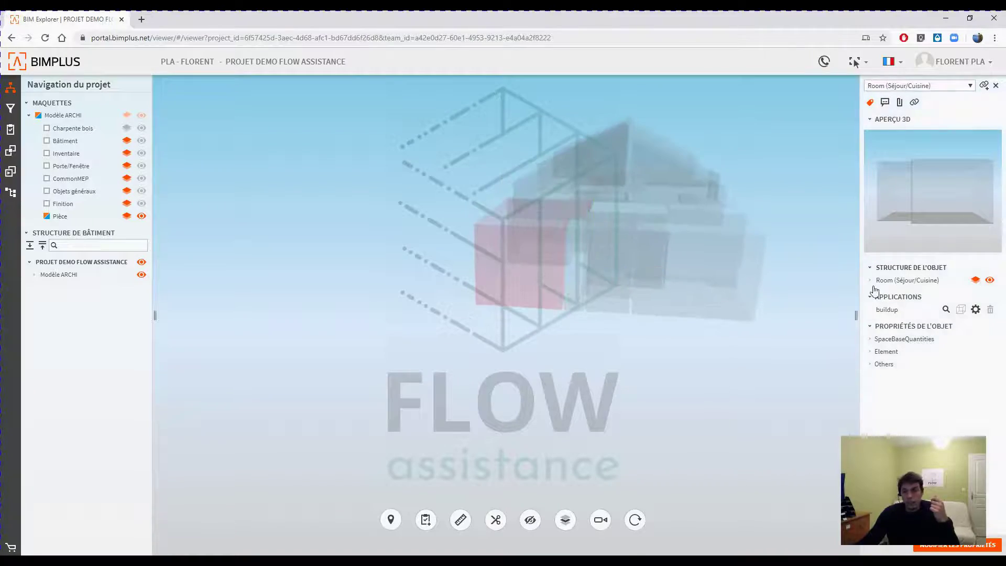
click(871, 280)
click(931, 293)
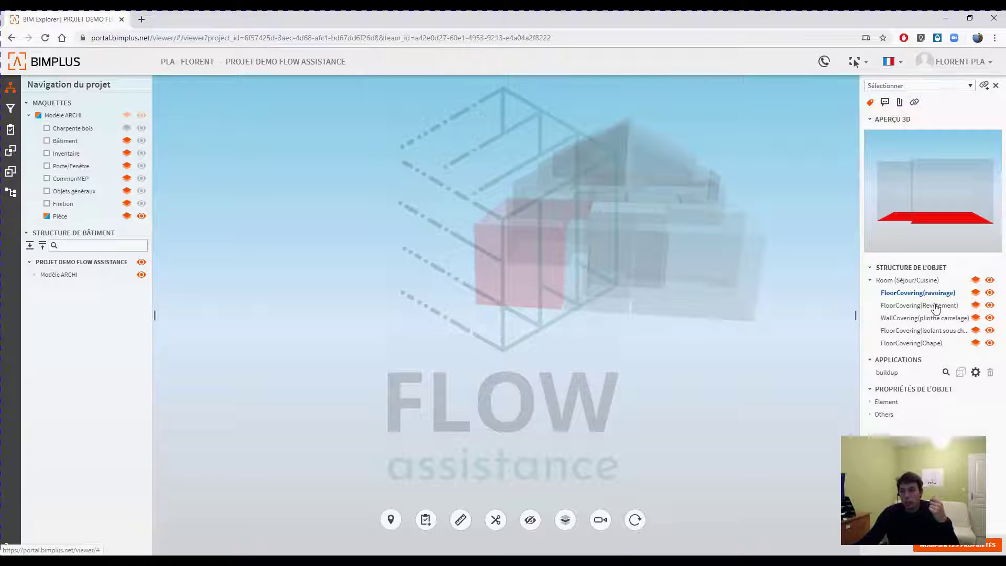
click(935, 306)
click(929, 319)
click(941, 330)
click(925, 346)
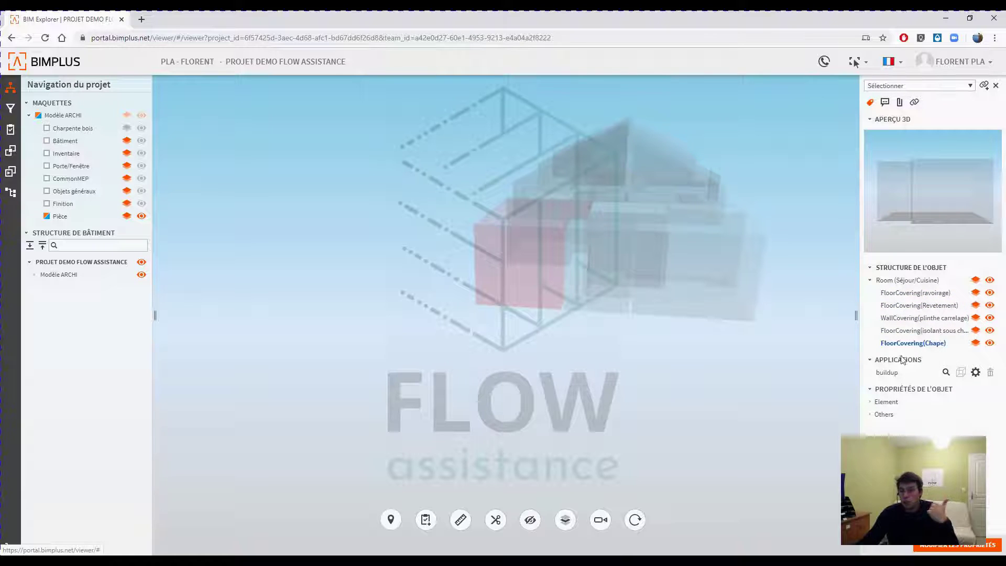
drag(525, 500, 370, 422)
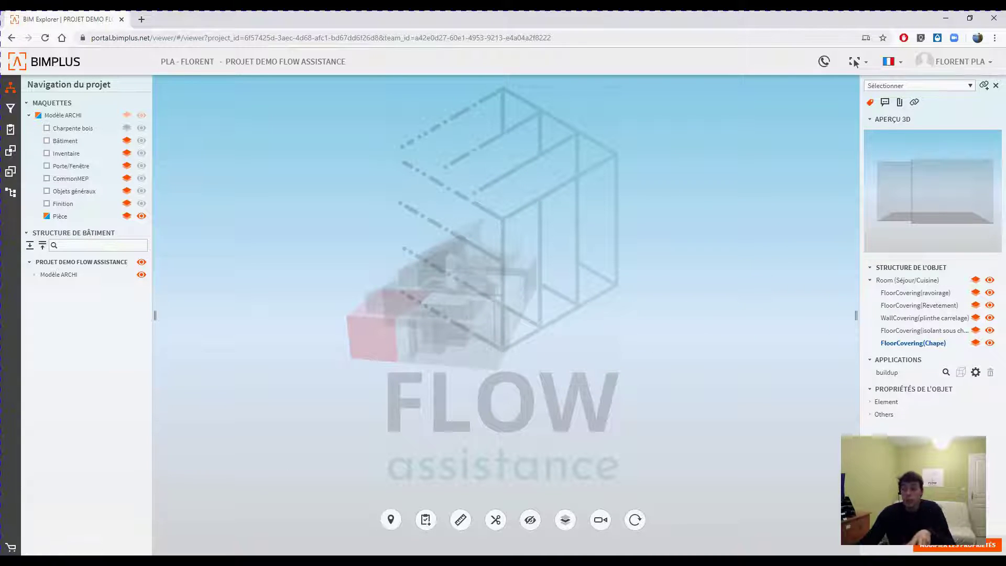
scroll(714, 281, down, 2)
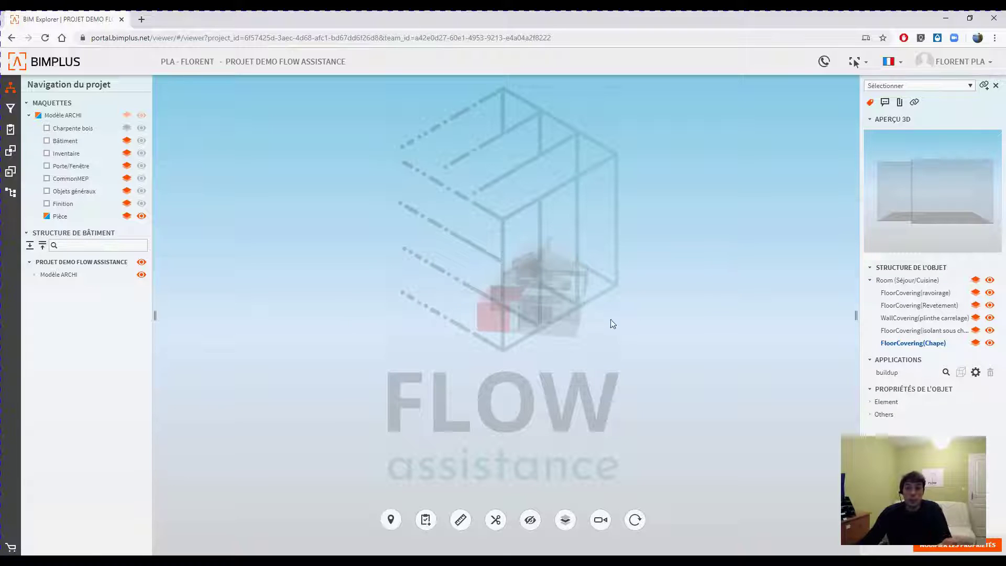